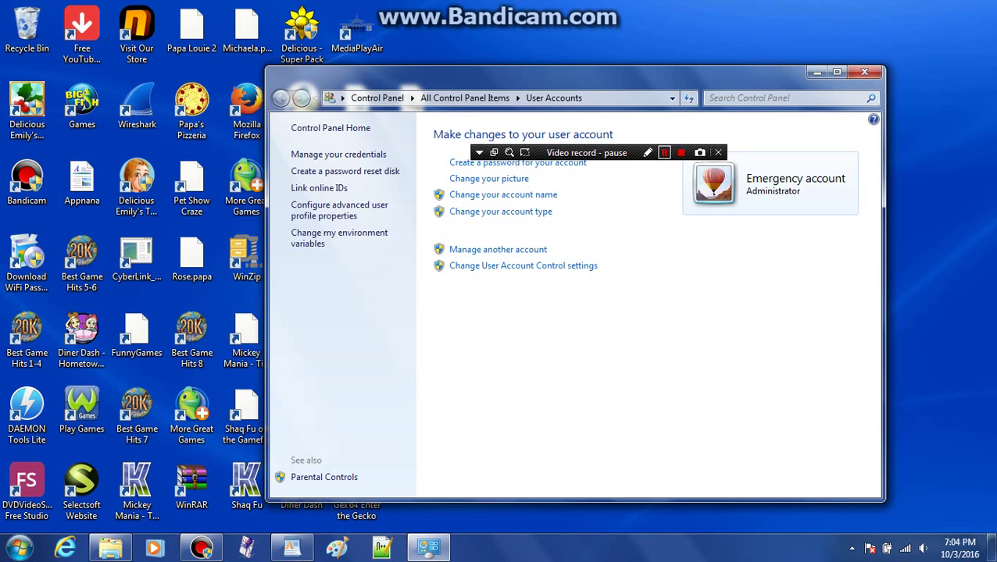
Step: Bring the WordPad notes document in front of the Control Panel User Accounts page
left_click(292, 547)
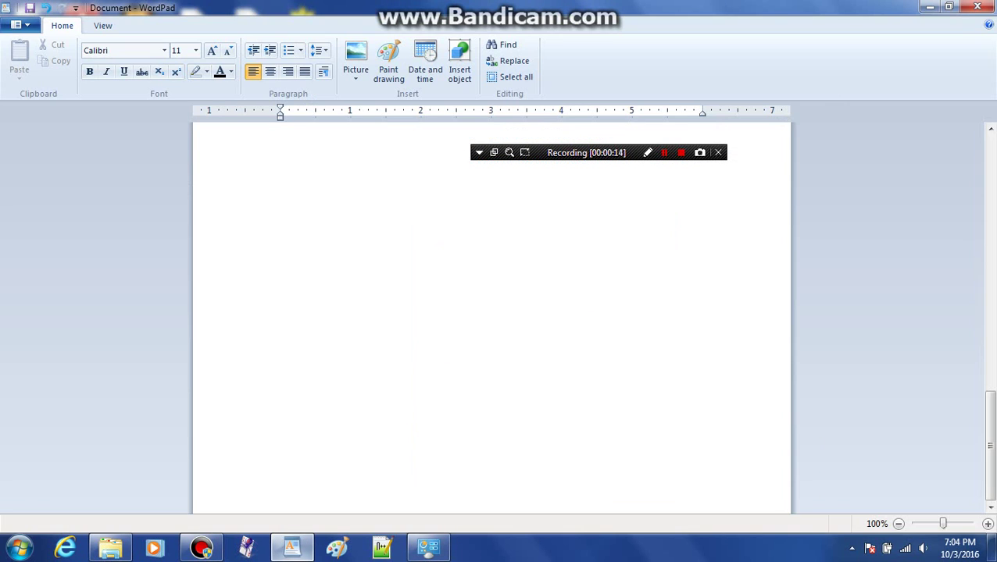
Step: Add the sentence 'You will need to be an administrator to do this.' to the notes
scroll(492, 312, "up", 10)
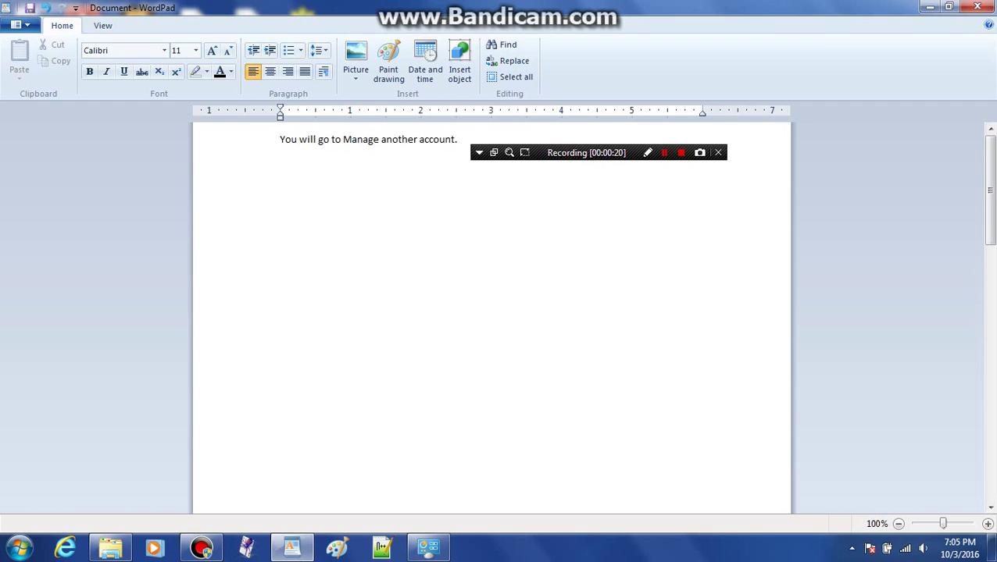
type("You will need to be an admini")
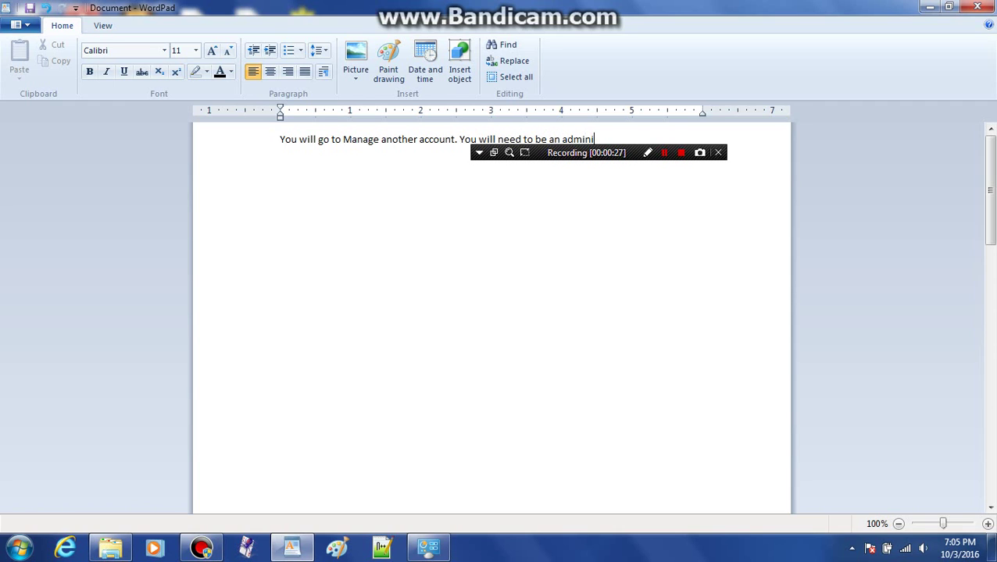
type("strator to do this.")
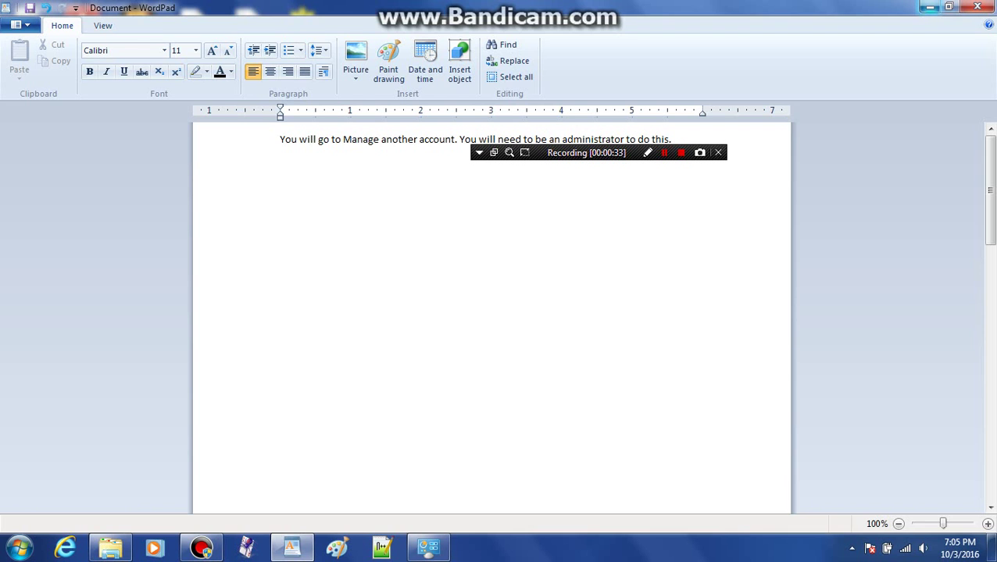
Step: Minimize WordPad to reveal the User Accounts window
left_click(929, 7)
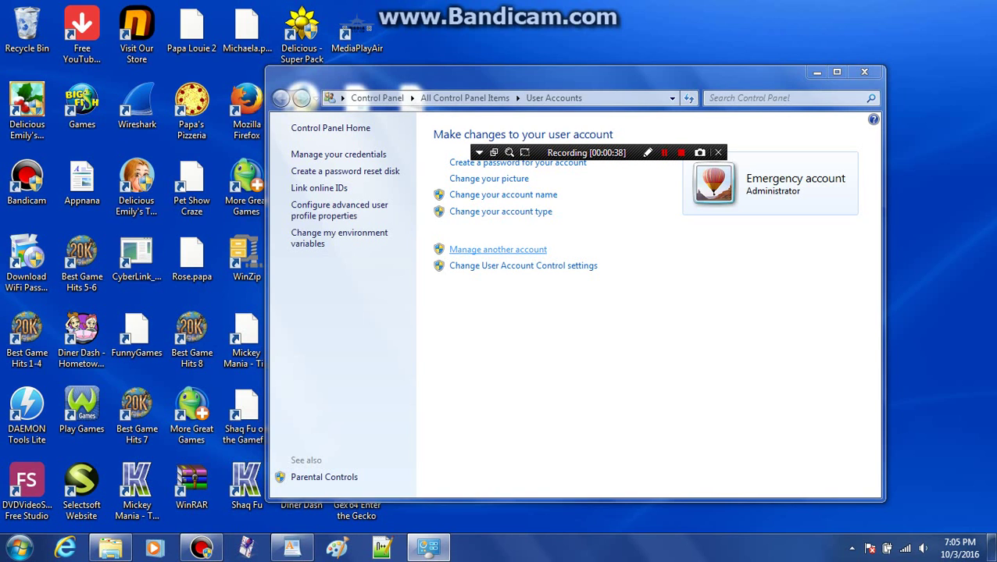
key("shift+F12")
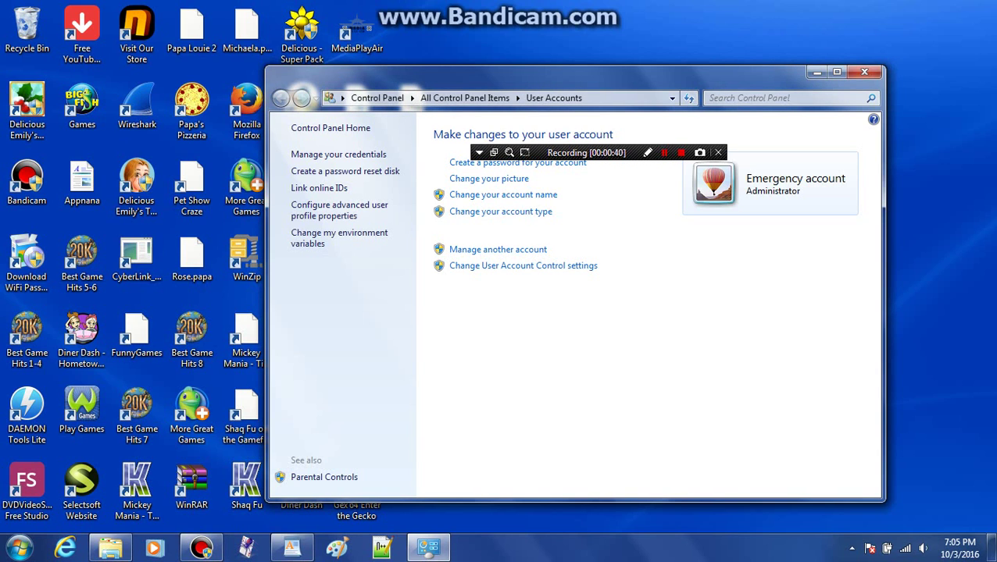
key("shift+F12")
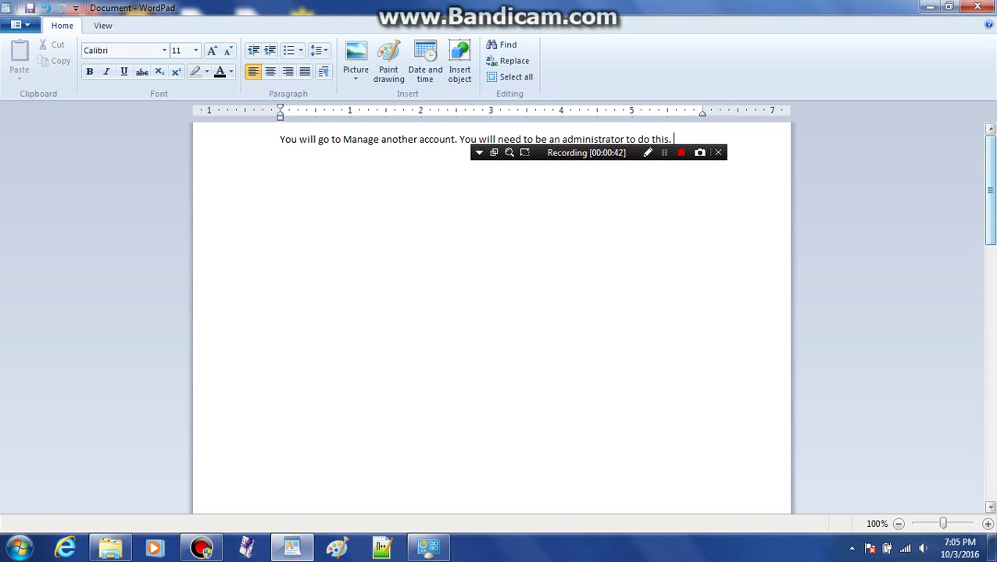
Step: Place the cursor on the blank line above 'Then, you will hit create an account.' and switch to Manage Accounts
scroll(492, 312, "down", 5)
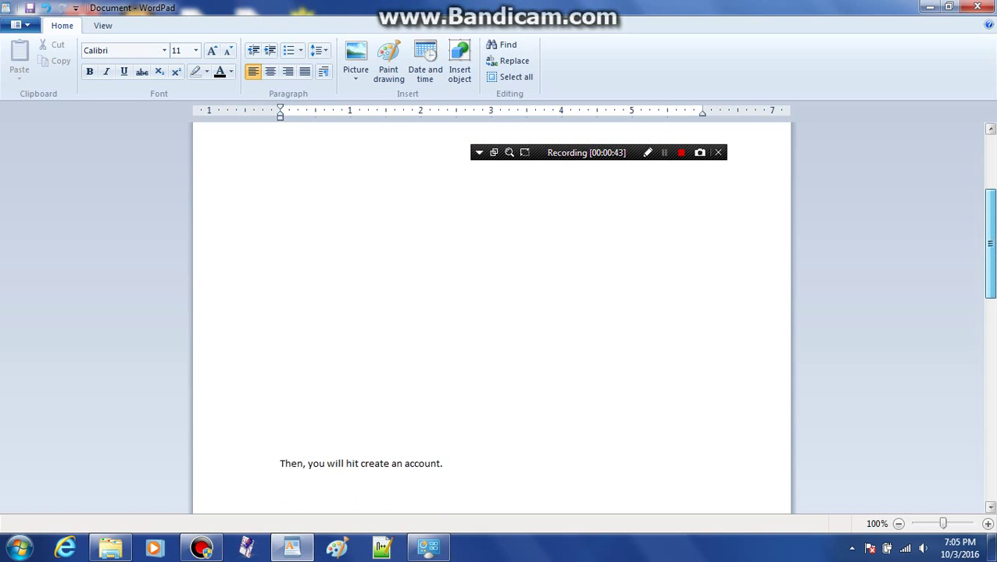
key("shift+Home")
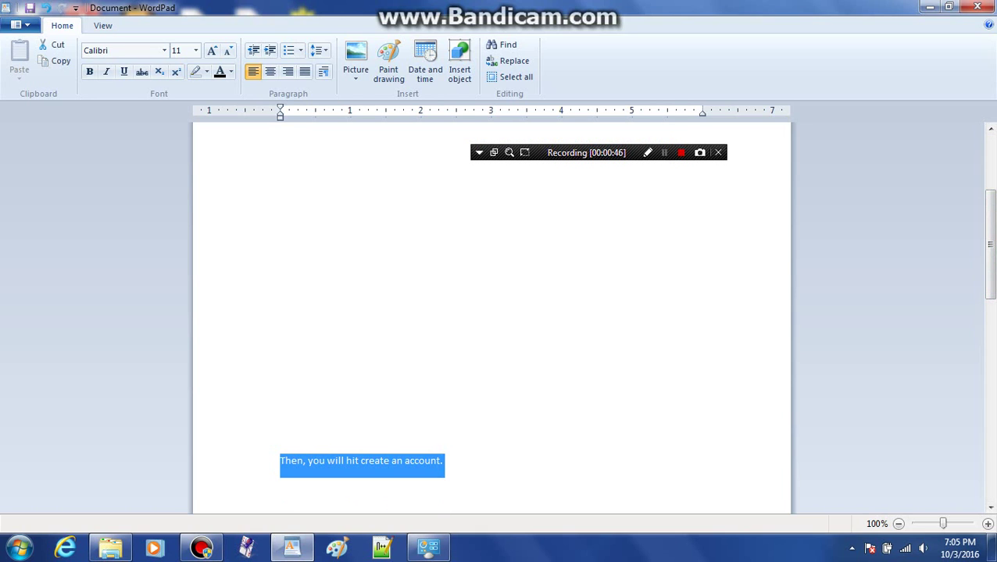
left_click(279, 436)
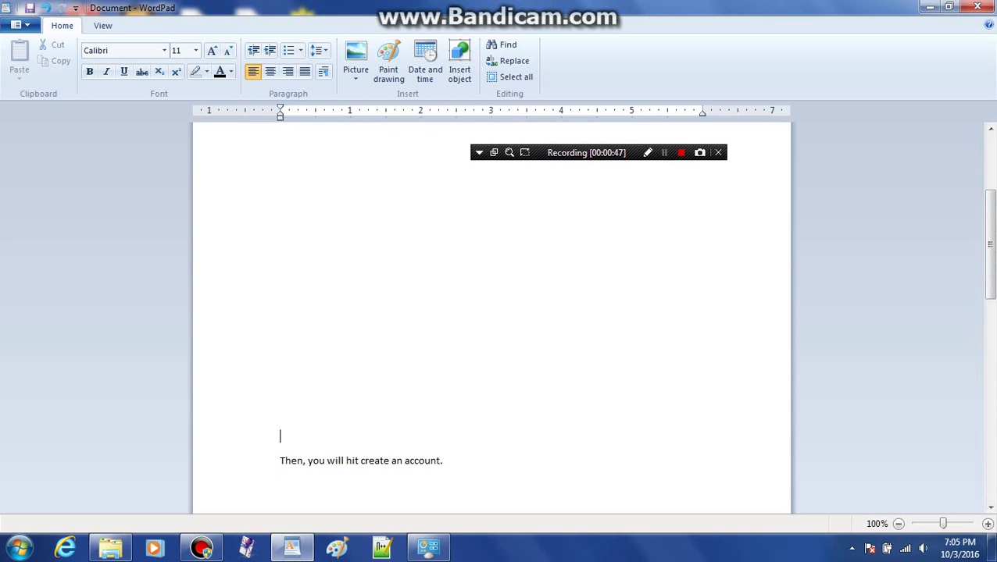
key("shift+F12")
key("shift+F12")
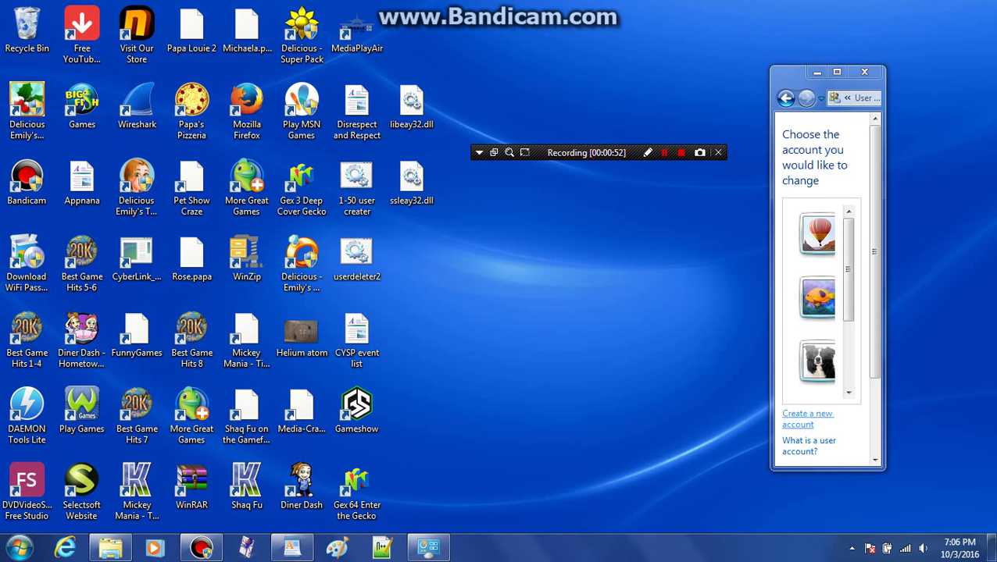
Step: Open the Create New Account page, widen its window, and return to the WordPad notes
left_click(807, 419)
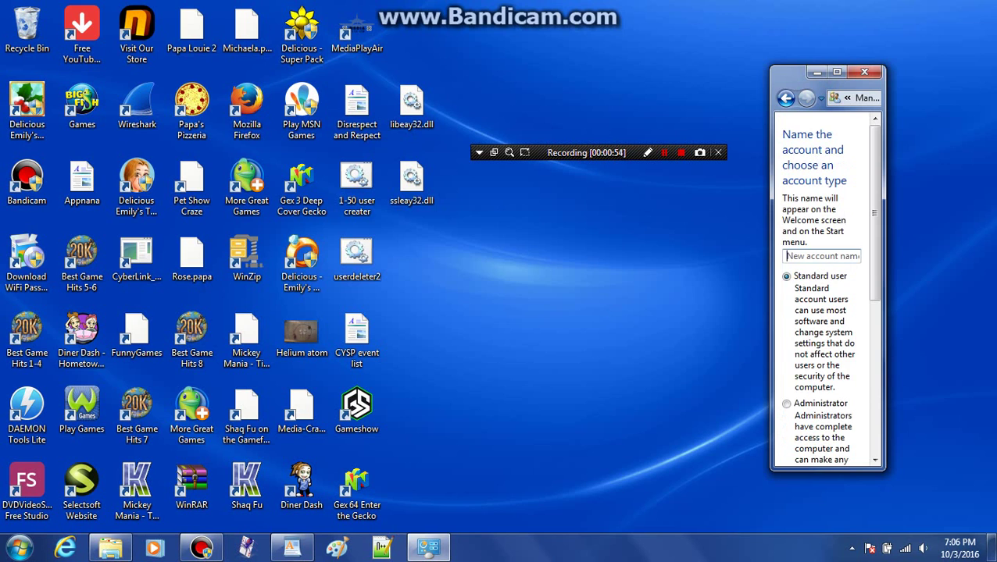
left_click_drag(770, 274, 321, 274)
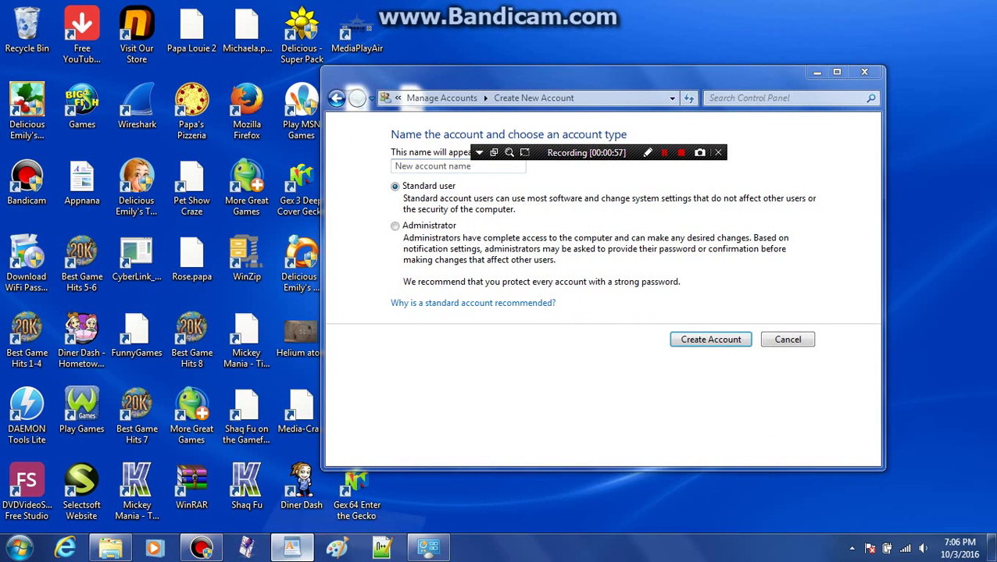
left_click(292, 549)
scroll(492, 312, "down", 4)
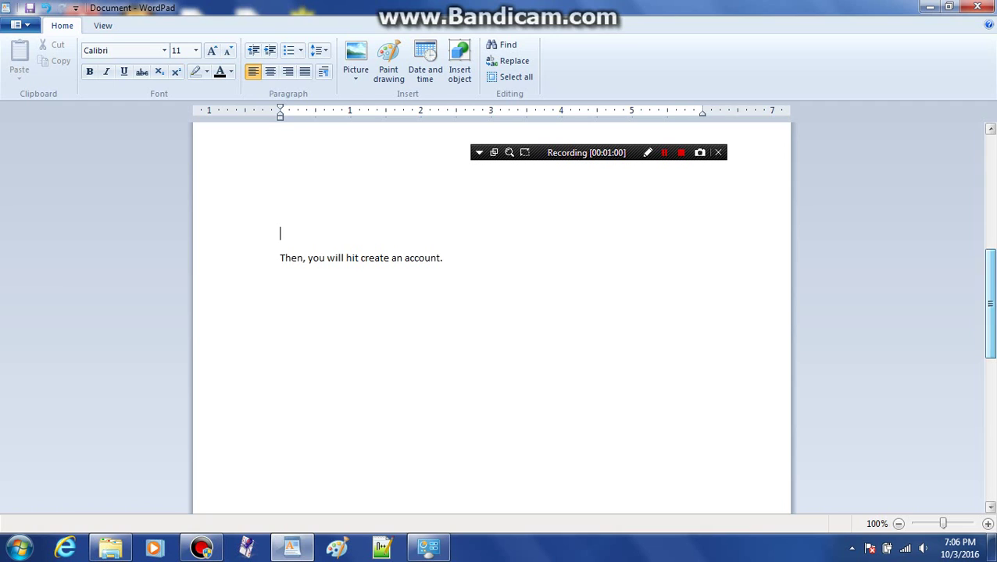
Step: Append 'Select the options and enter the information you want. Then, hit create account. You're done.'
left_click(279, 328)
type("Se")
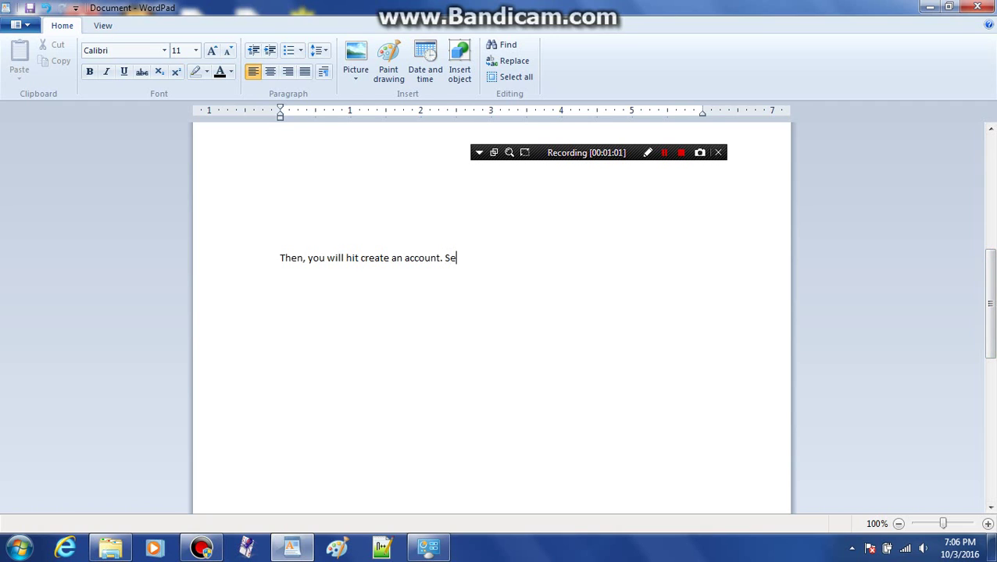
type("lect the options and en")
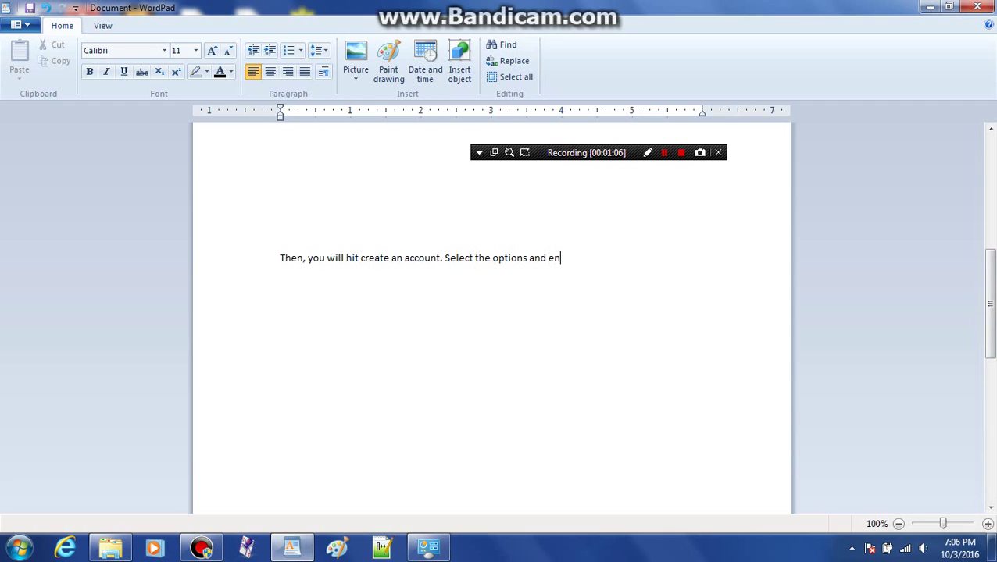
type("ter the information you")
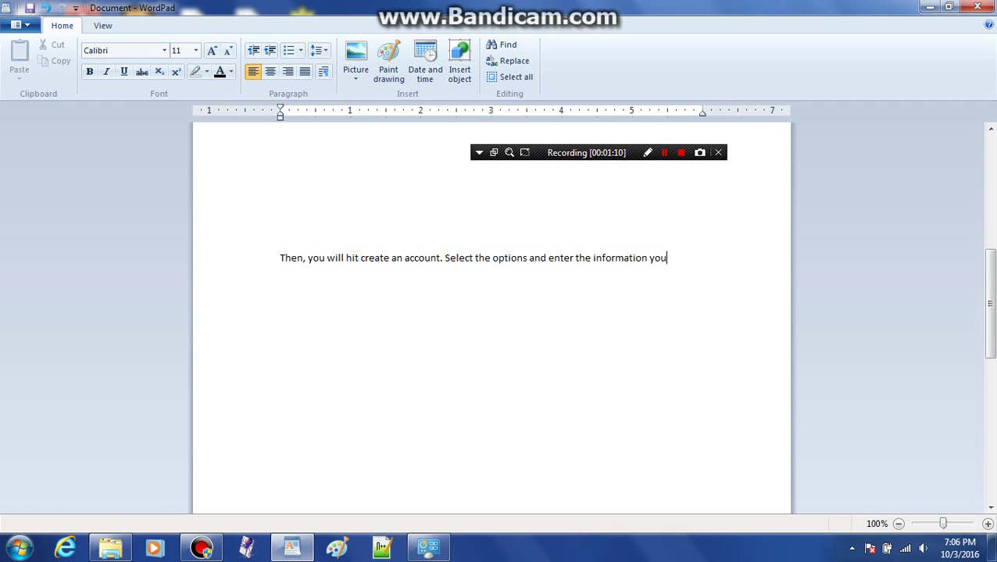
type(" wna")
key("BackSpace")
key("BackSpace")
type("ant. Then, hit cre")
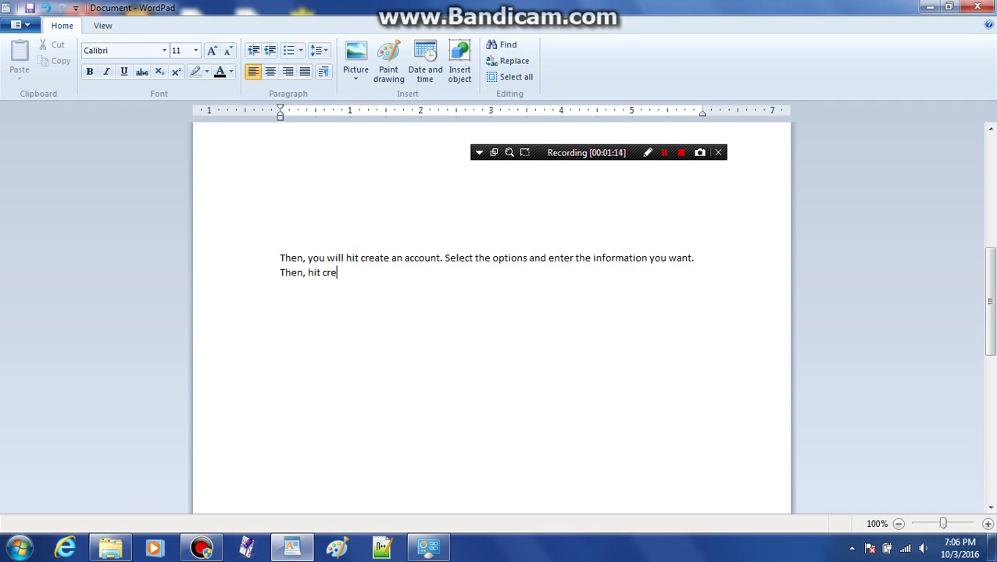
type("ate account. Your")
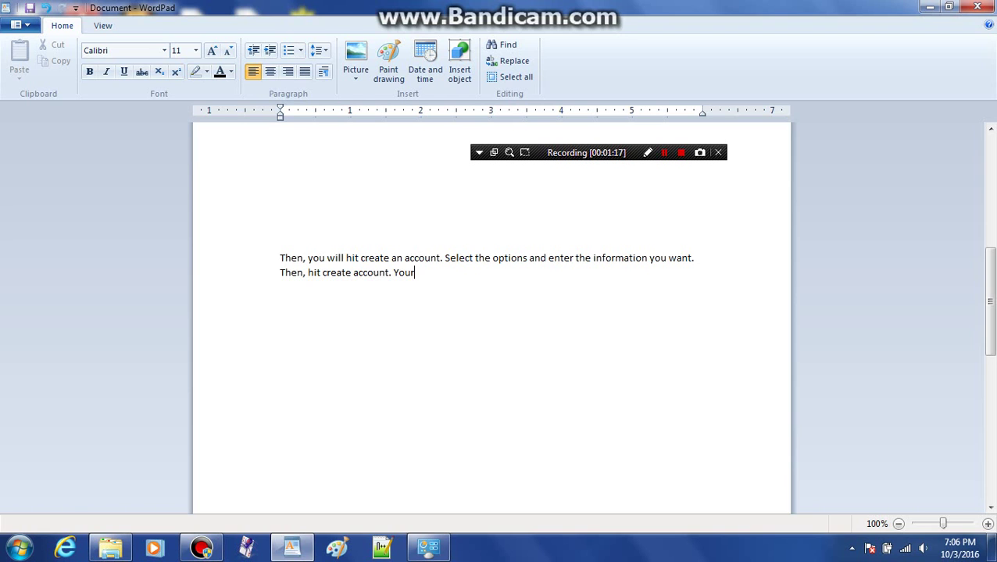
key("BackSpace")
type("'re done.")
Step: Create the standard user account 'abc485' and open its Make changes page
left_click(929, 7)
left_click(422, 165)
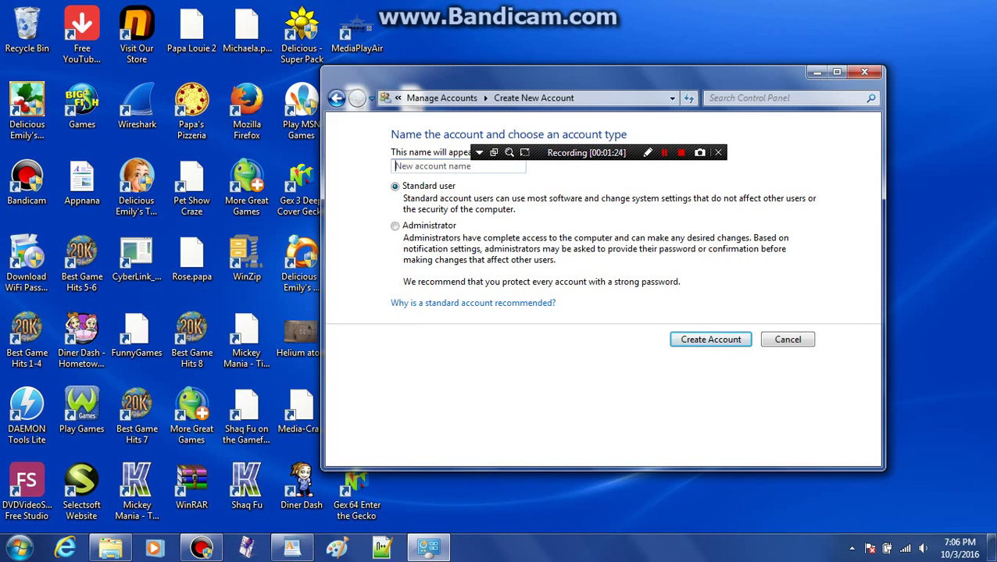
type("abc485")
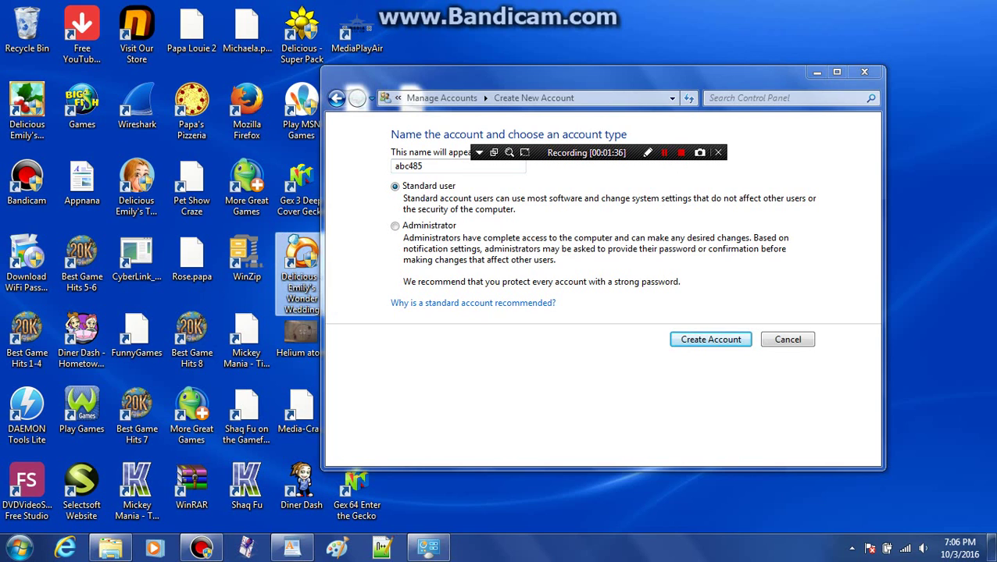
left_click_drag(321, 273, 770, 274)
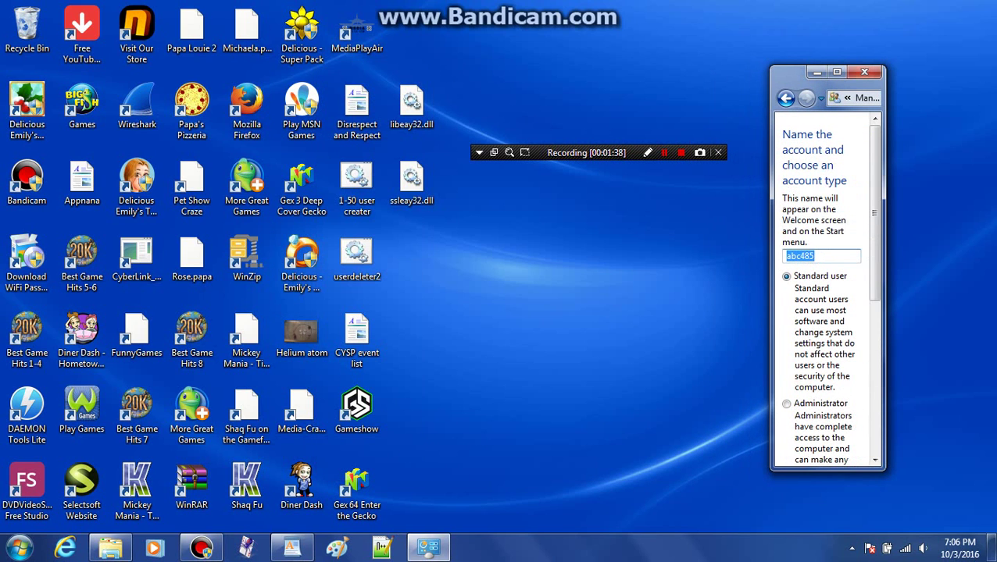
scroll(825, 289, "down", 8)
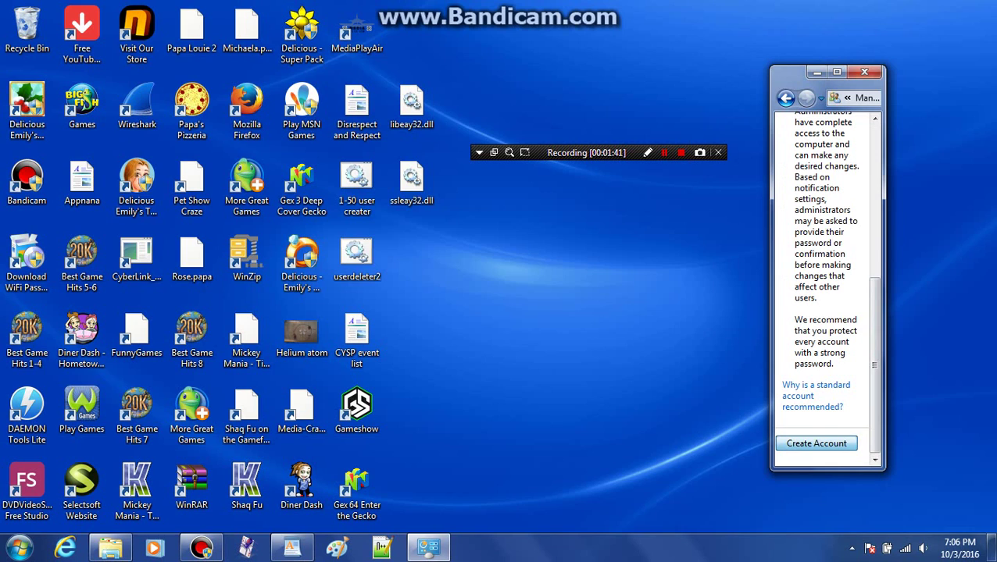
key("Return")
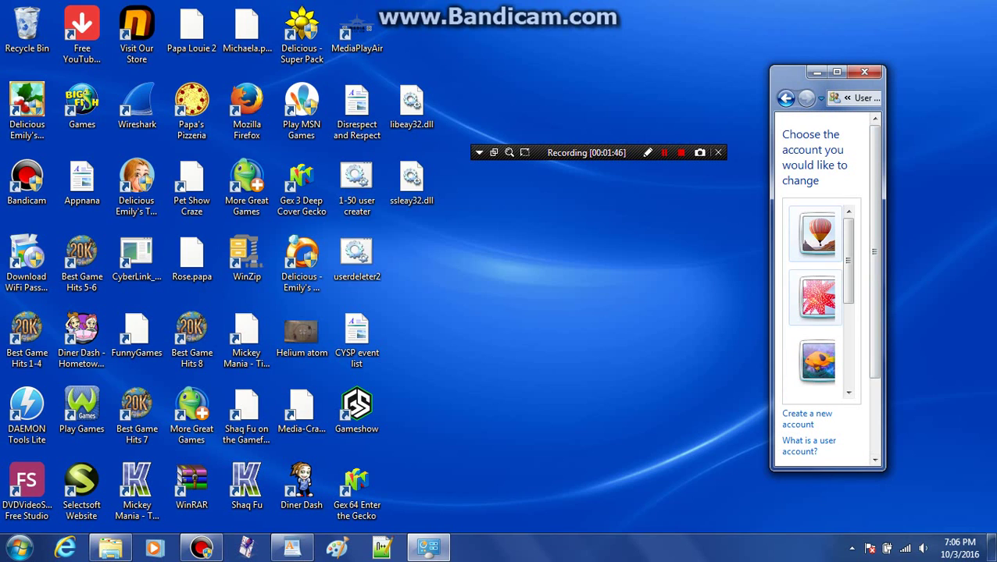
key("Return")
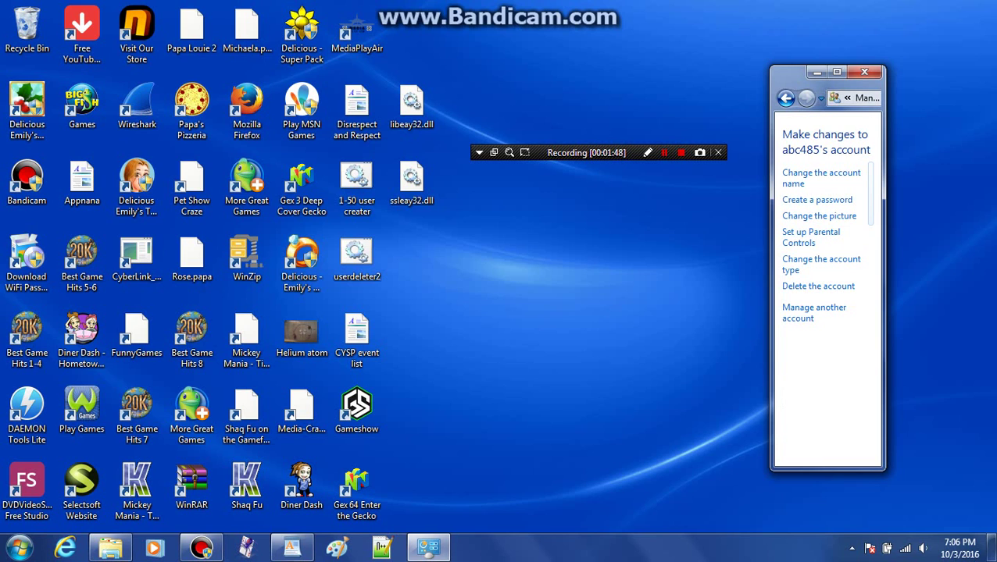
left_click_drag(771, 335, 372, 336)
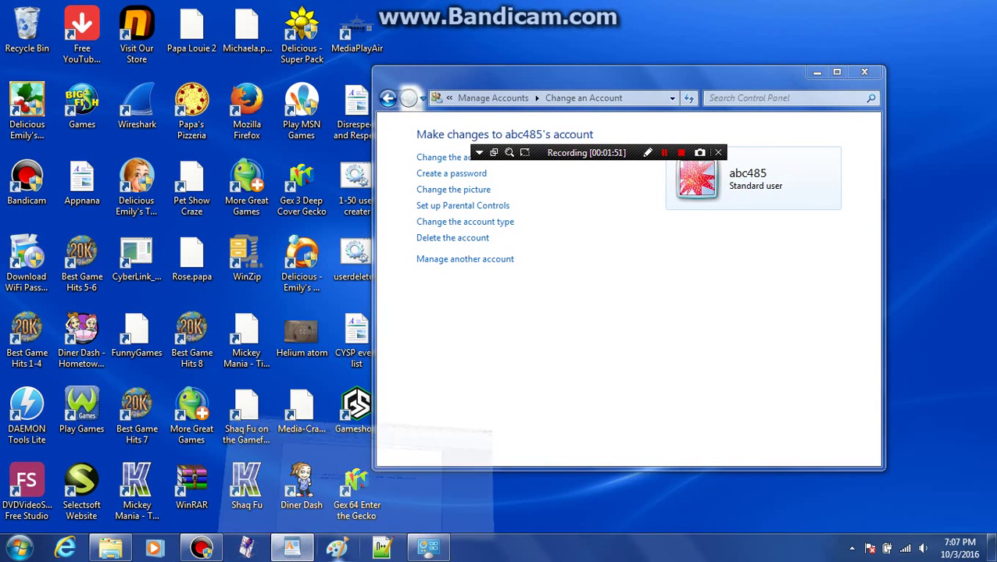
Step: Note that you can manage the account, add a password, change the picture, and all will be shown
left_click(291, 547)
scroll(491, 312, "down", 5)
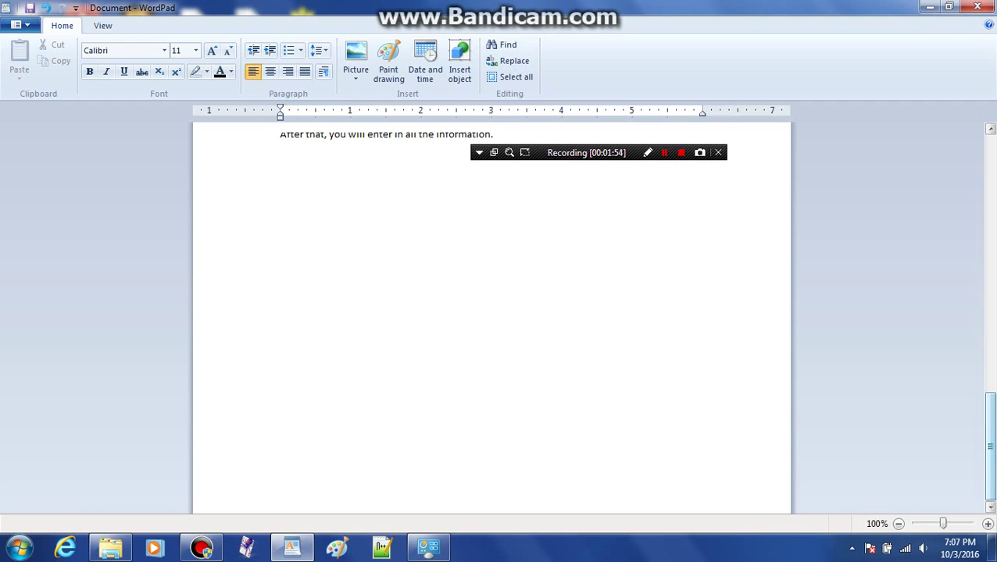
left_click(279, 374)
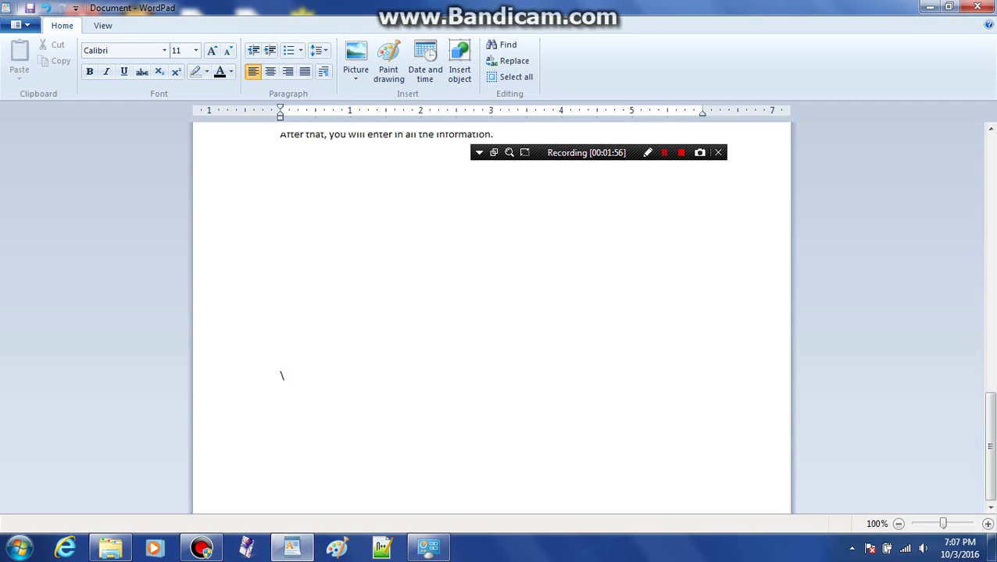
key("Return")
key("Return")
key("Return")
key("Return")
key("Return")
key("Return")
key("Return")
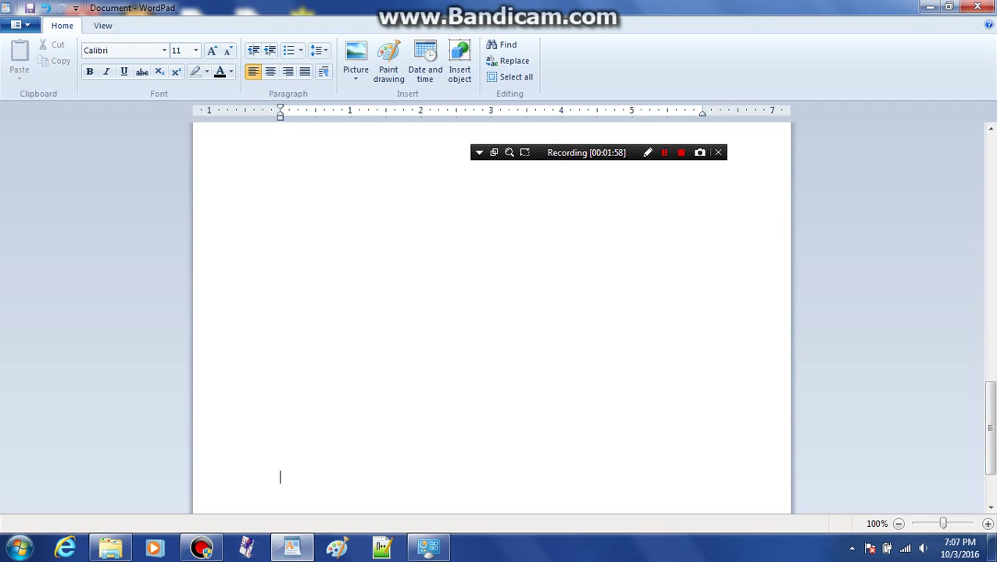
type("You can manage the acco")
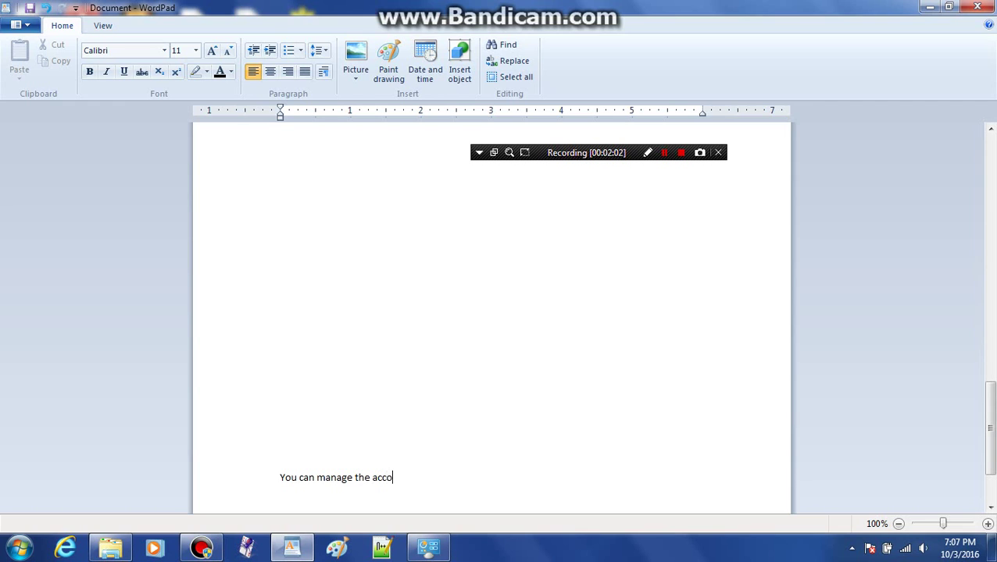
type("unt. You can add a password")
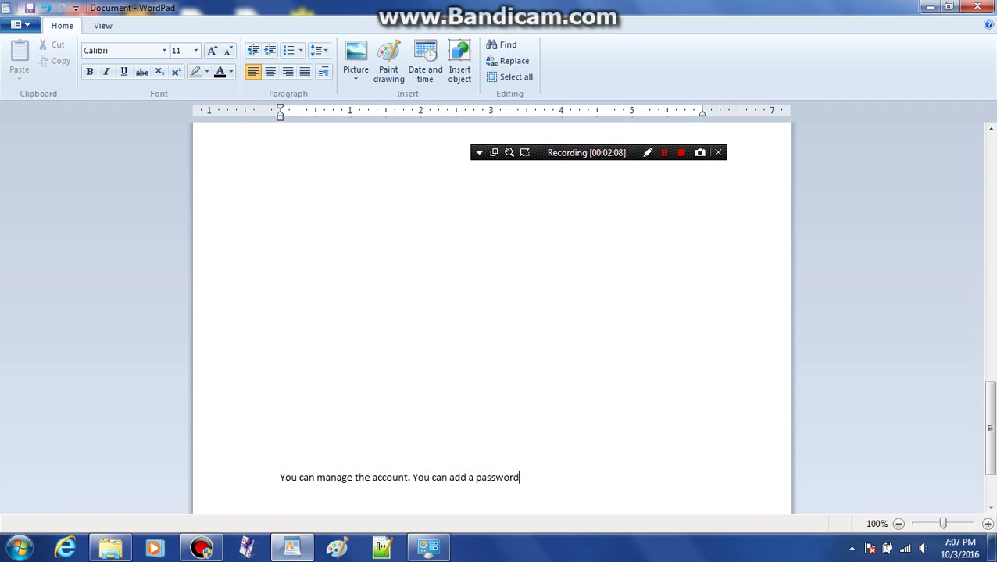
type(", change the picture,")
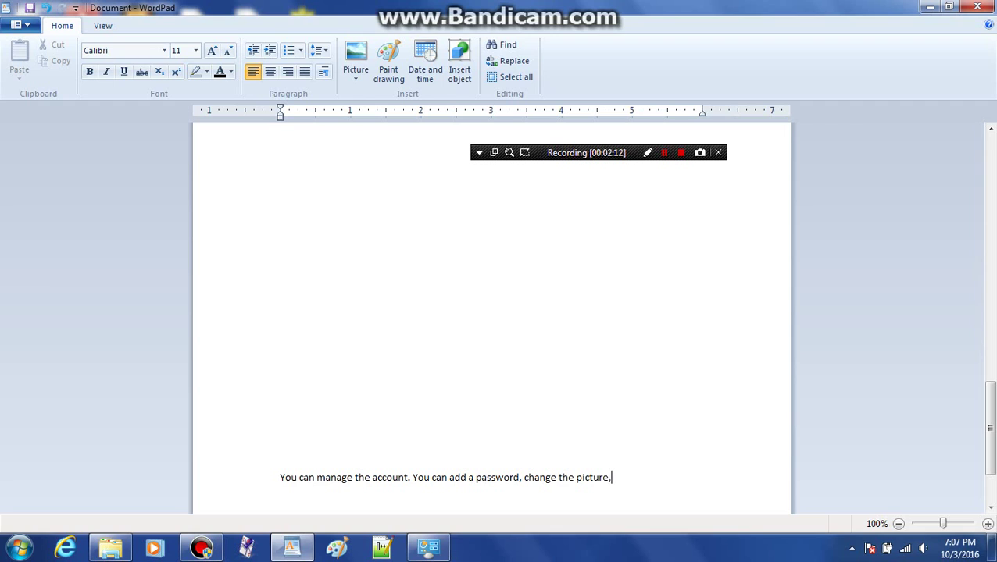
type(" whatever you want. ")
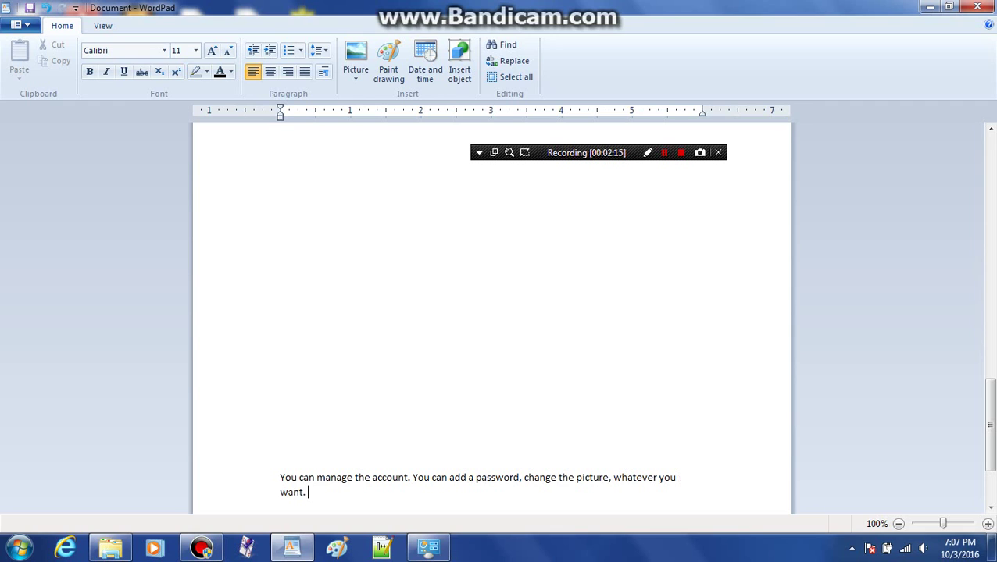
type("I will show you all ")
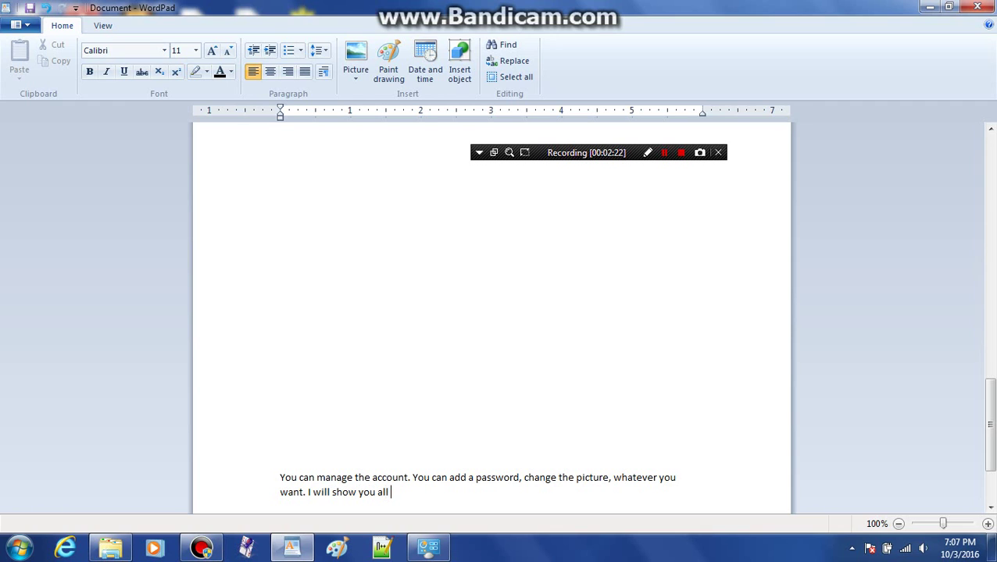
type("of th")
key("BackSpace")
key("BackSpace")
key("BackSpace")
Step: Finish the note with 'them.' and rename the standard account to '2222'
type("them.")
left_click(929, 7)
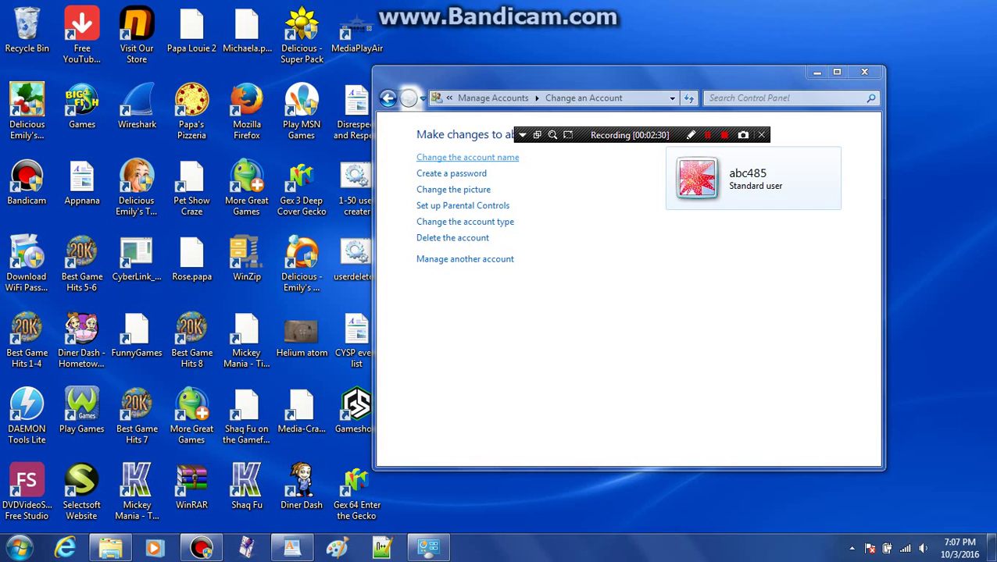
left_click(467, 157)
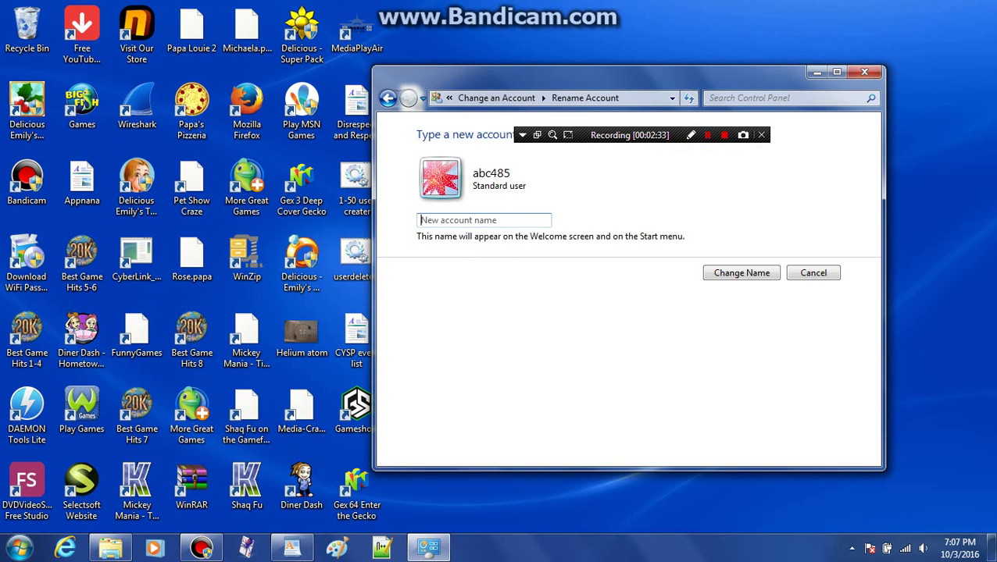
type("2222")
key("Return")
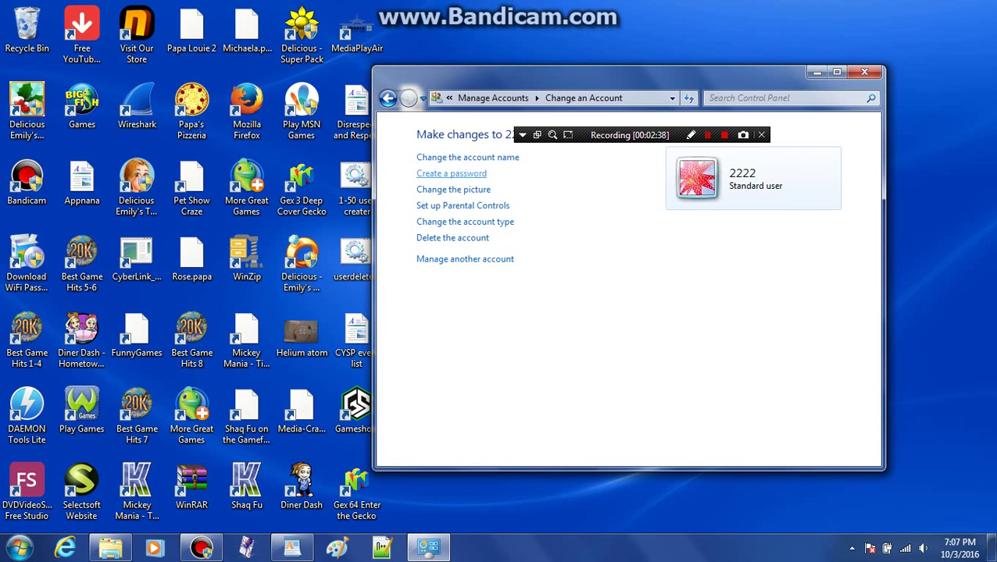
Step: Create a password for the account, confirm it, and add a password hint
left_click(451, 173)
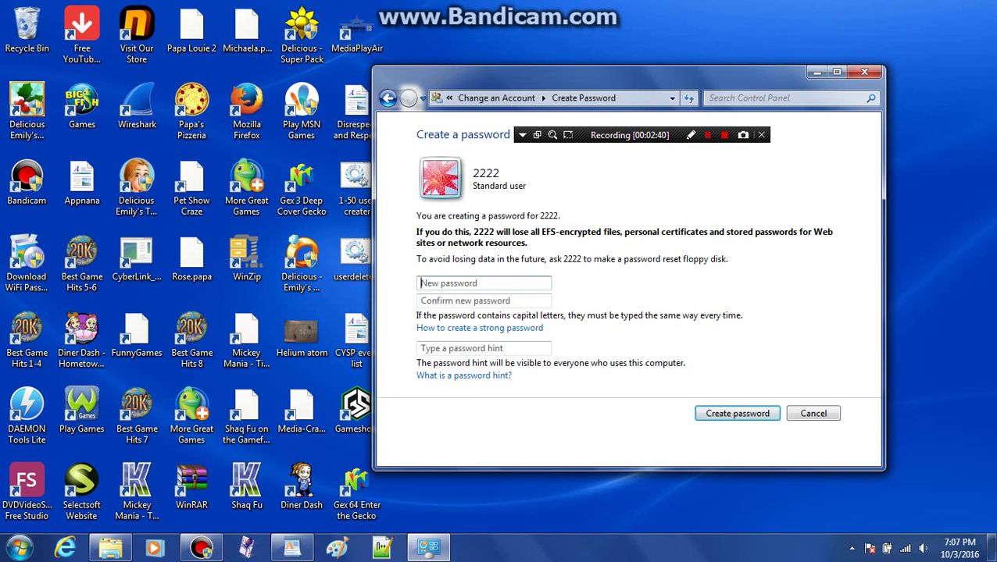
type("2222222")
key("BackSpace")
key("Tab")
type("222")
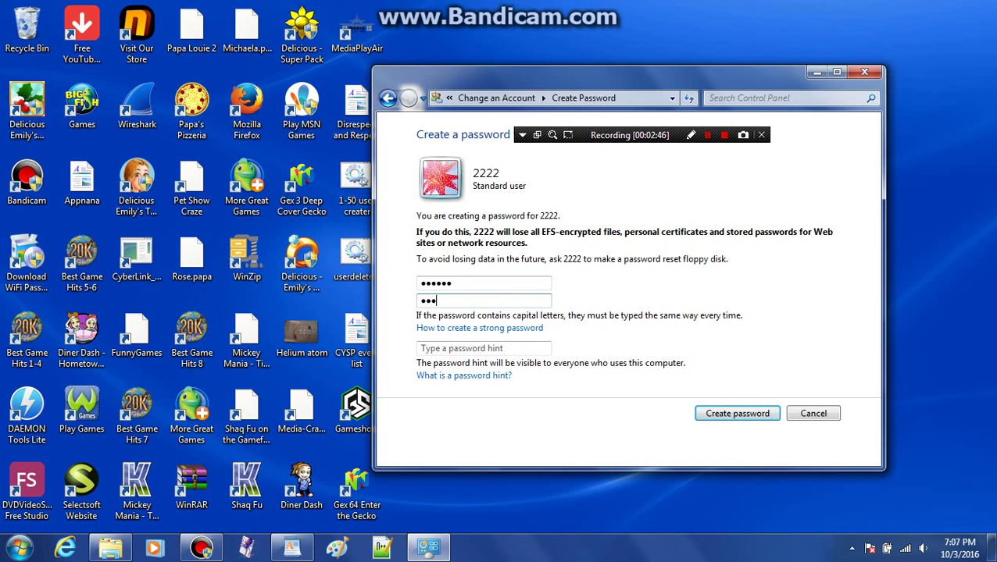
type("222")
key("Tab")
key("Tab")
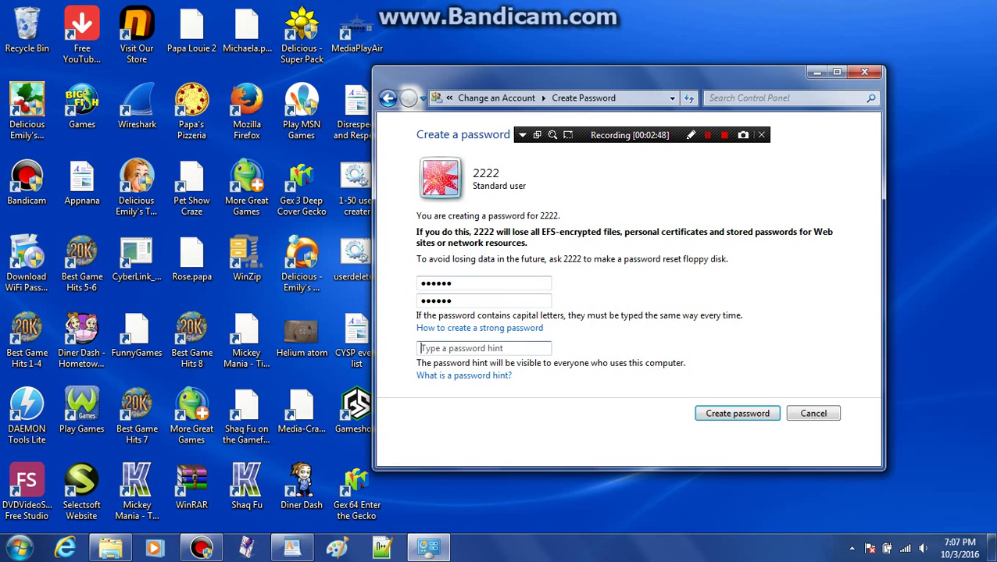
type("abc123")
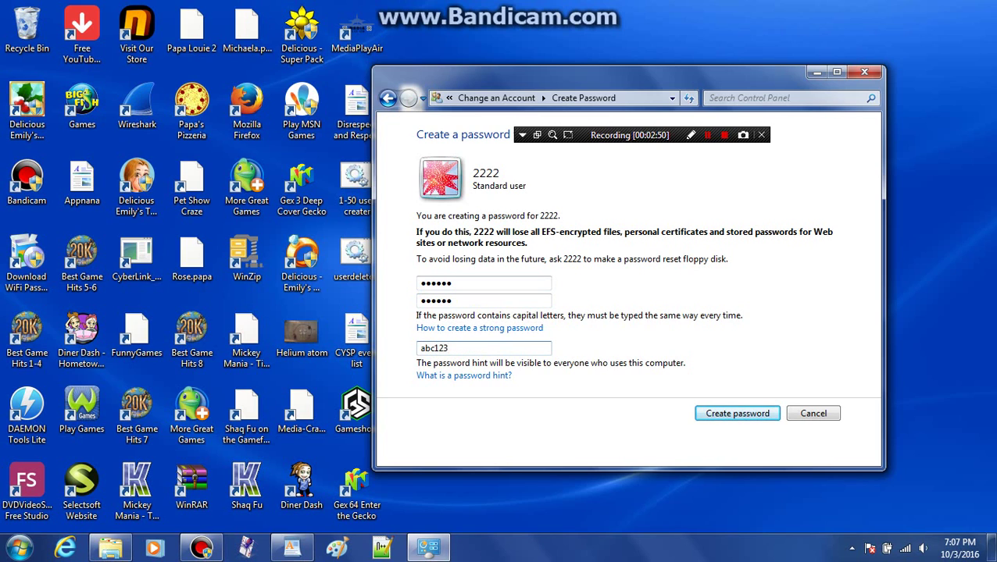
key("Tab")
key("Tab")
key("Return")
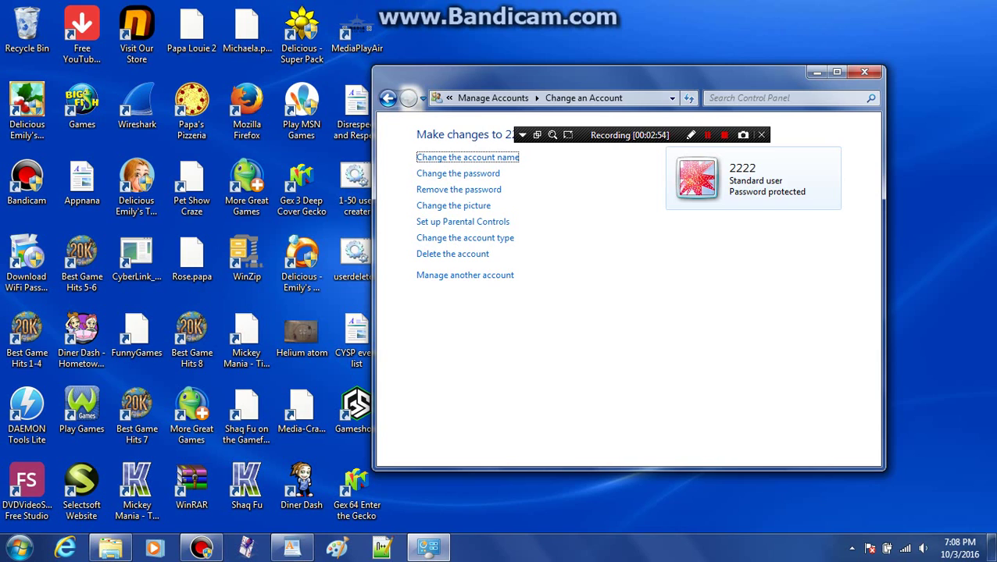
key("Tab")
key("Tab")
Step: Remove the account's password and open Parental Controls, agreeing to password-protect administrators
key("Return")
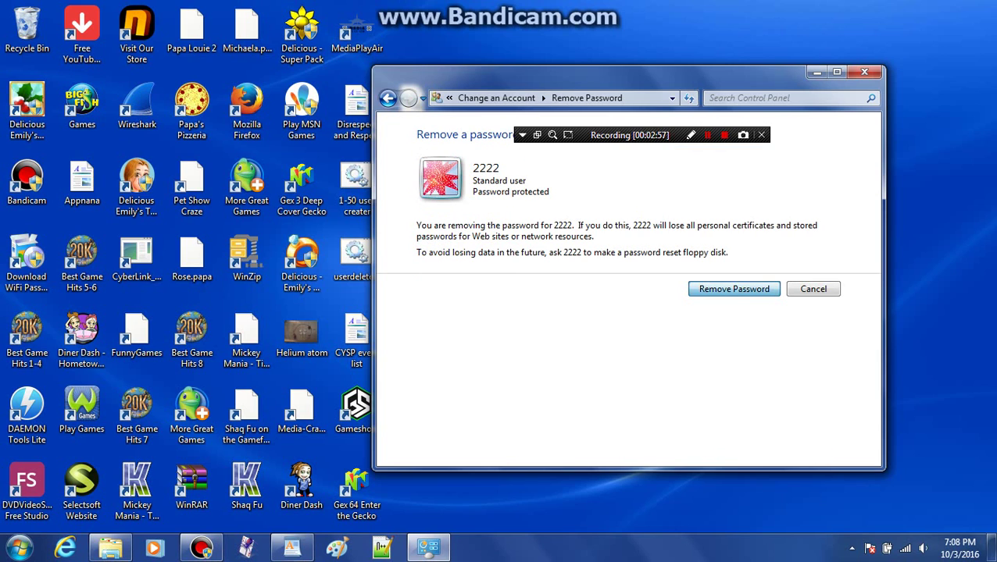
key("Return")
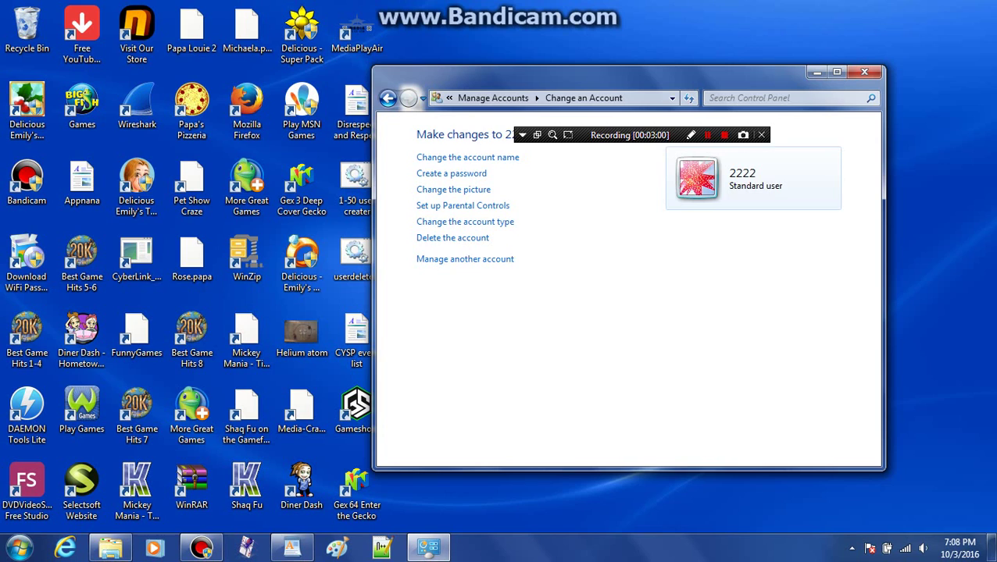
key("Tab")
key("Return")
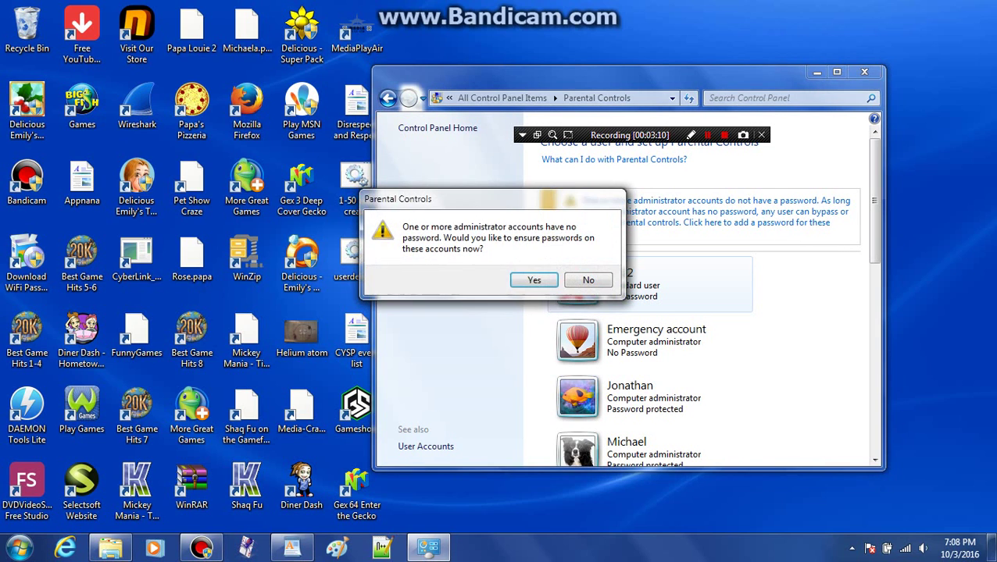
key("Escape")
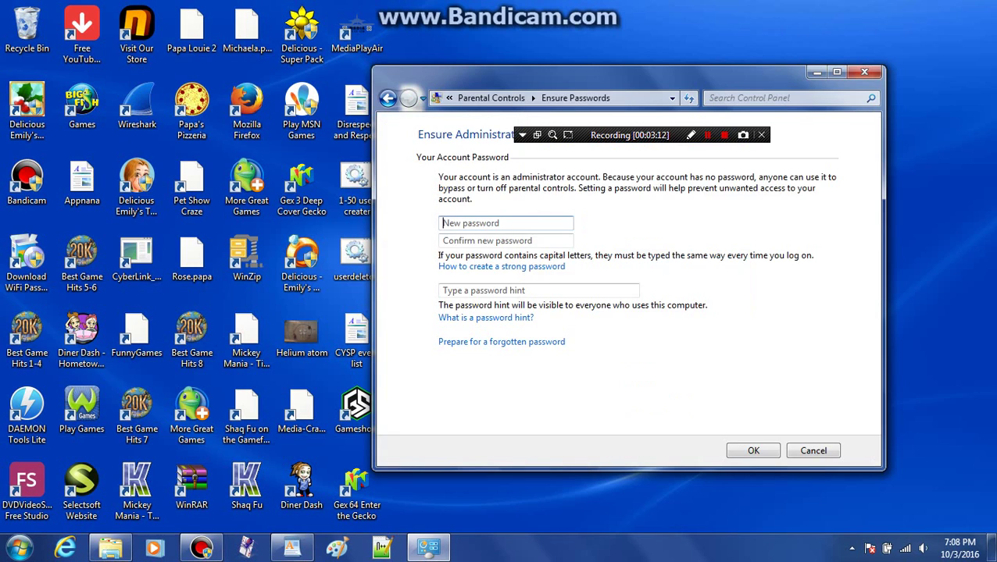
Step: Give the administrator account a new password, its confirmation, and a password hint
left_click(505, 223)
type("******")
key("Tab")
type("******")
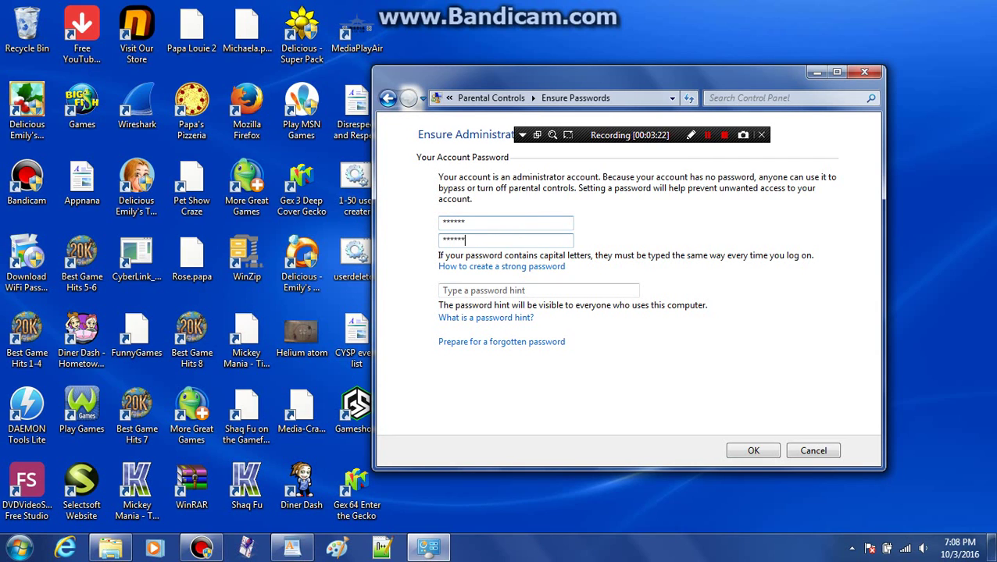
key("Tab")
type("123456")
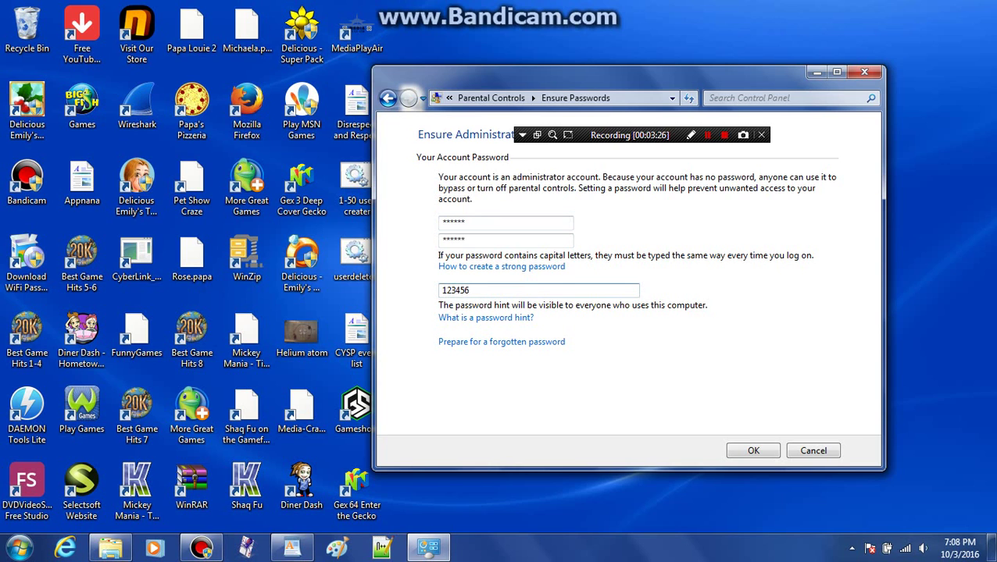
left_click_drag(373, 266, 770, 266)
key("Return")
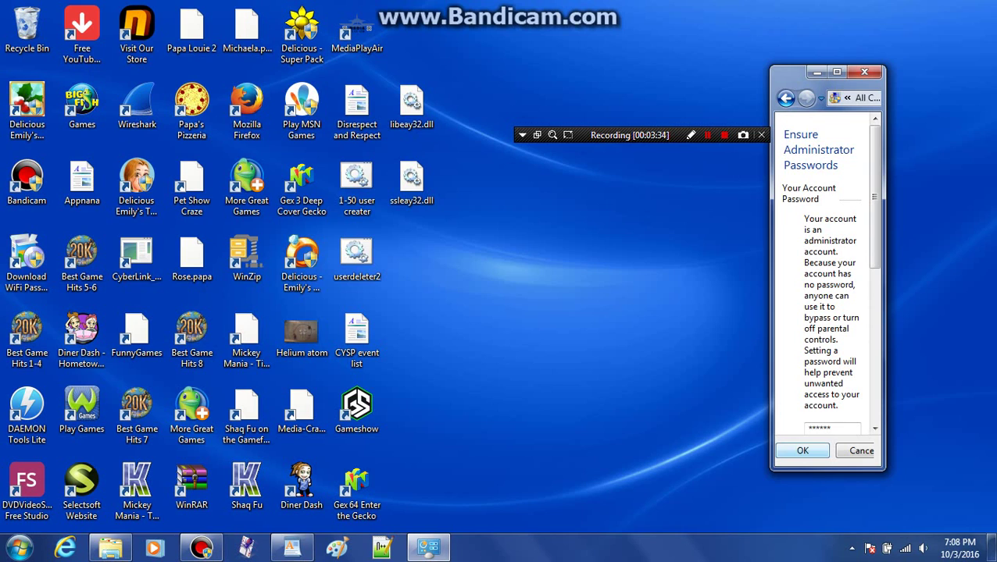
key("Return")
Step: Try parental controls for the standard account, dismissing the Family Safety sign-in both times
left_click_drag(770, 273, 395, 274)
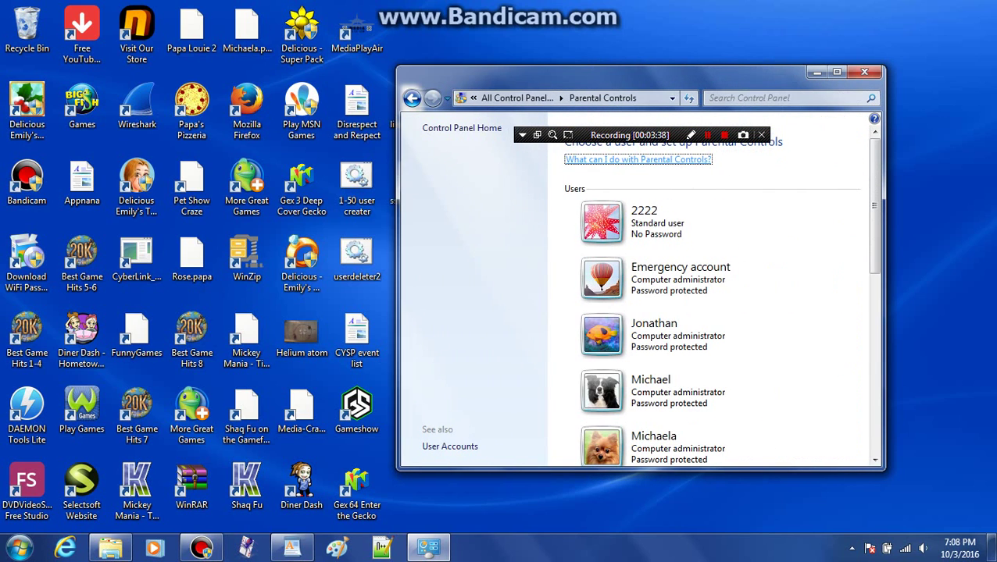
scroll(711, 296, "down", 5)
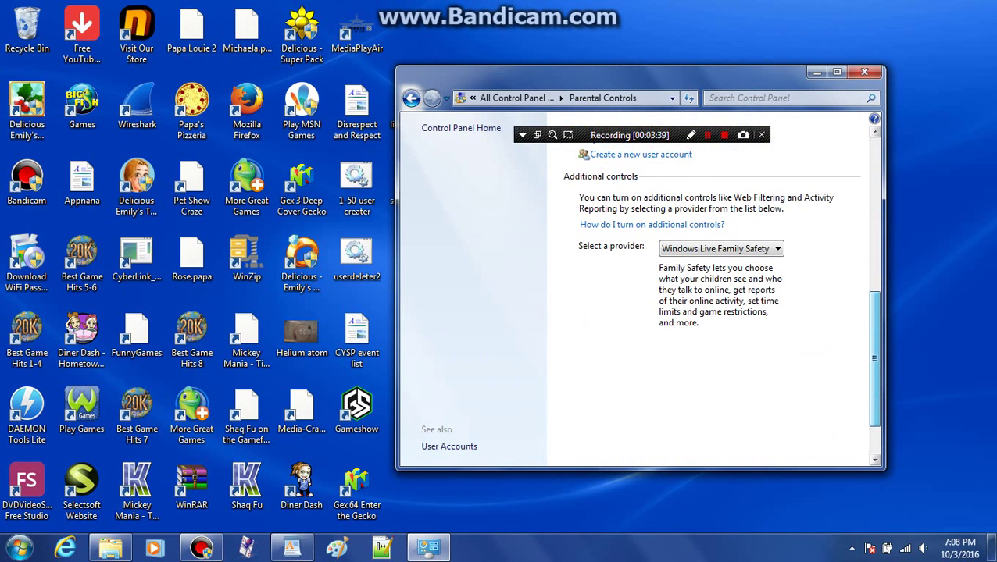
scroll(711, 297, "up", 4)
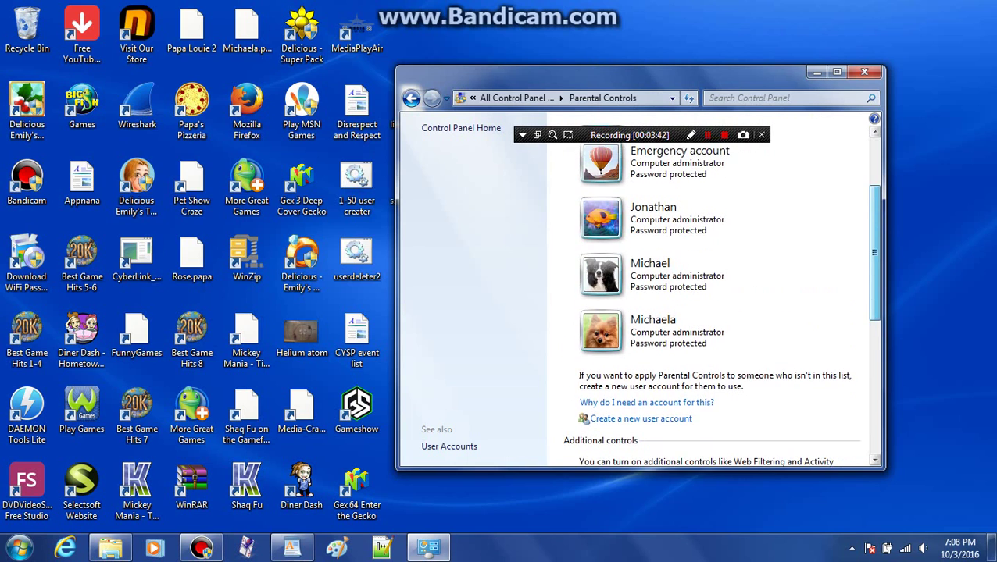
scroll(711, 297, "down", 2)
scroll(711, 297, "up", 5)
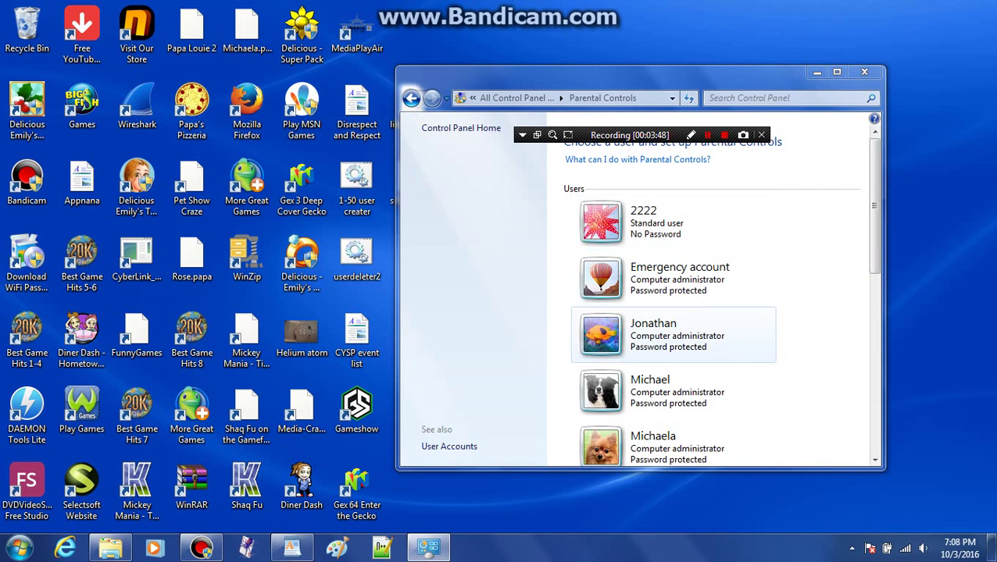
left_click(672, 223)
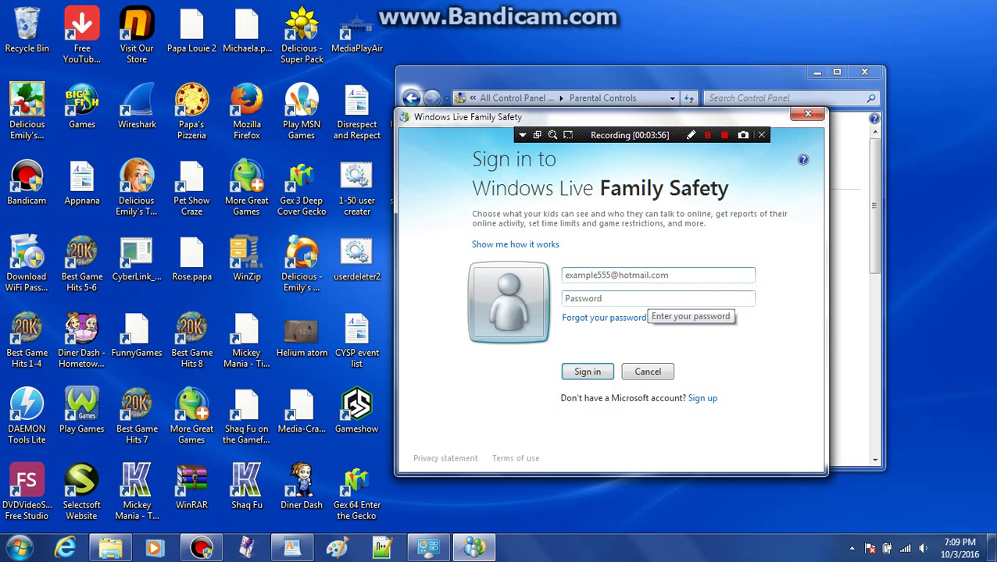
key("Escape")
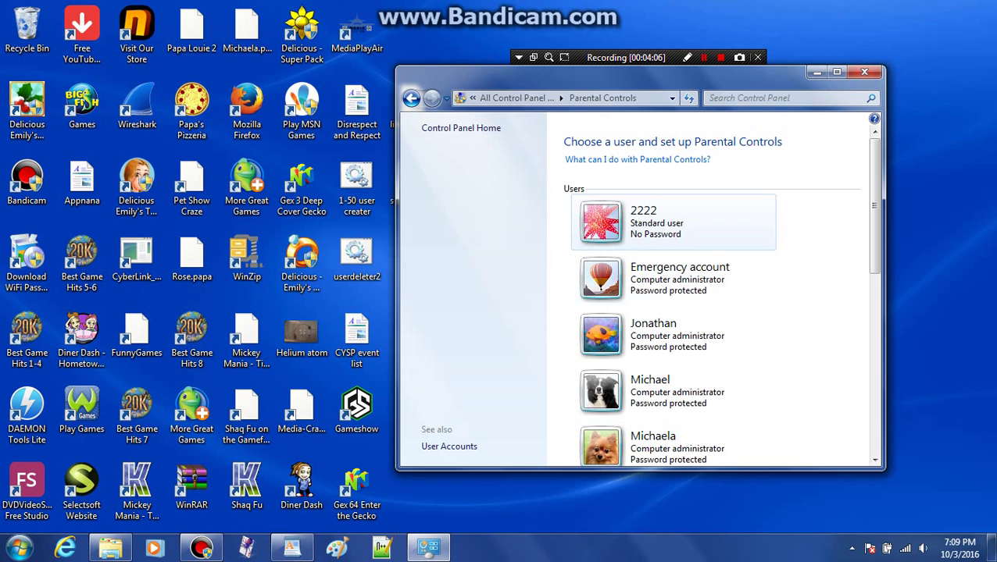
left_click(609, 228)
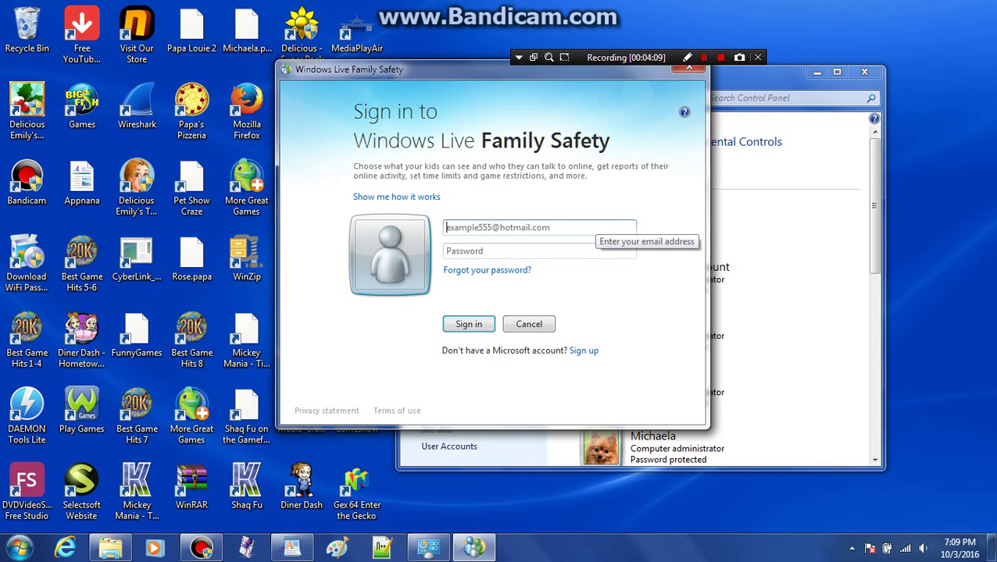
left_click(689, 69)
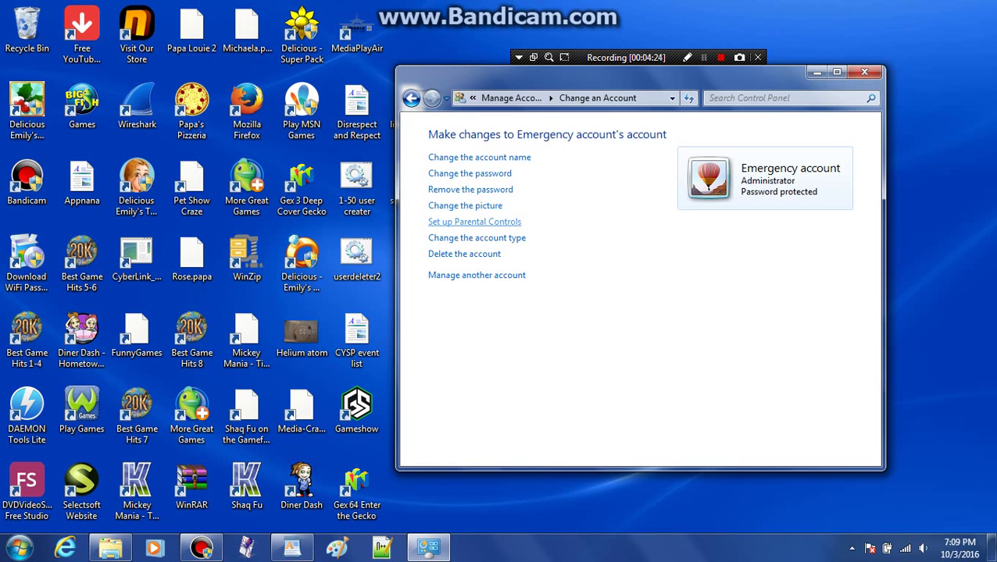
Step: Change the Emergency account's picture to the stairs image
left_click(465, 205)
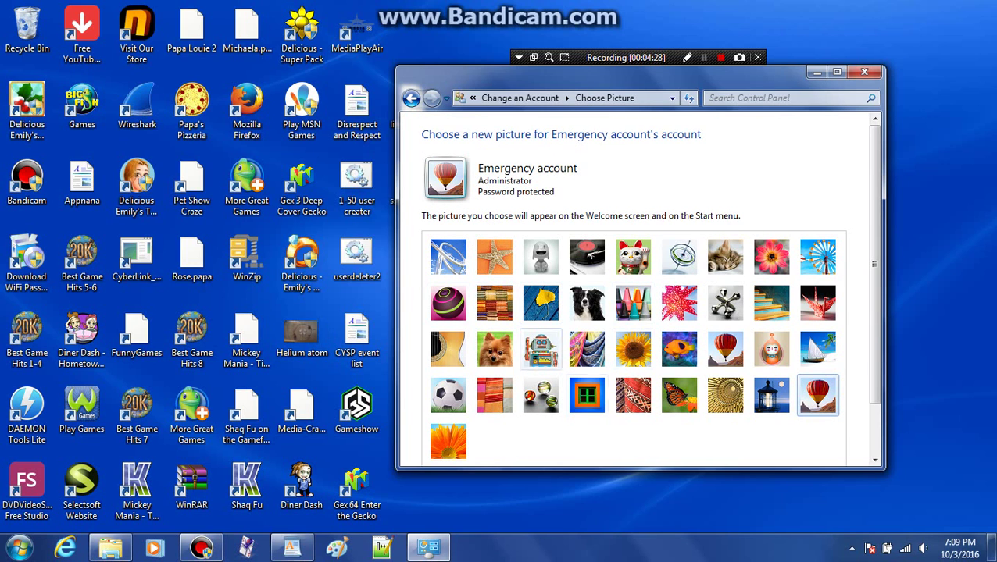
scroll(638, 305, "down", 2)
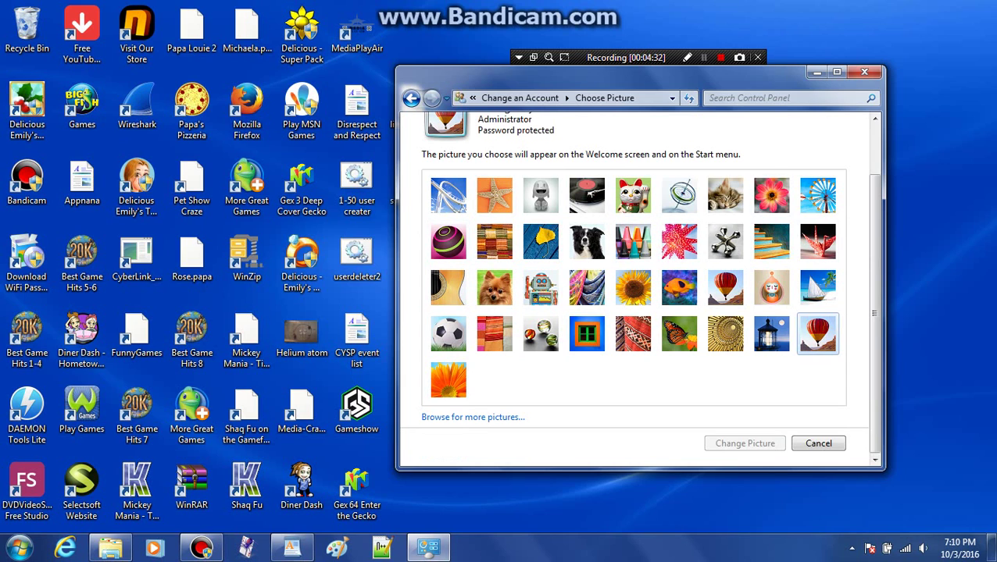
left_click(771, 241)
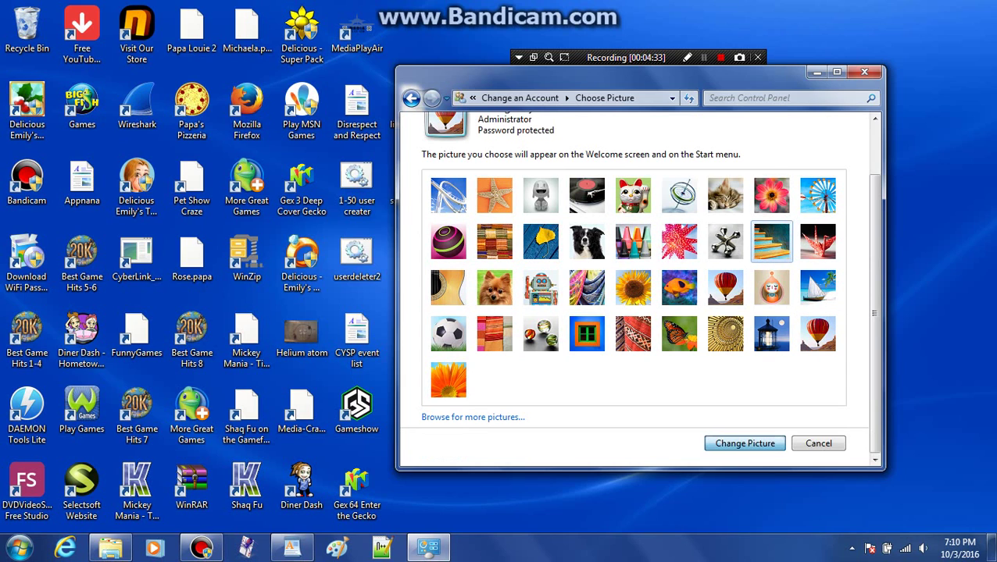
key("Return")
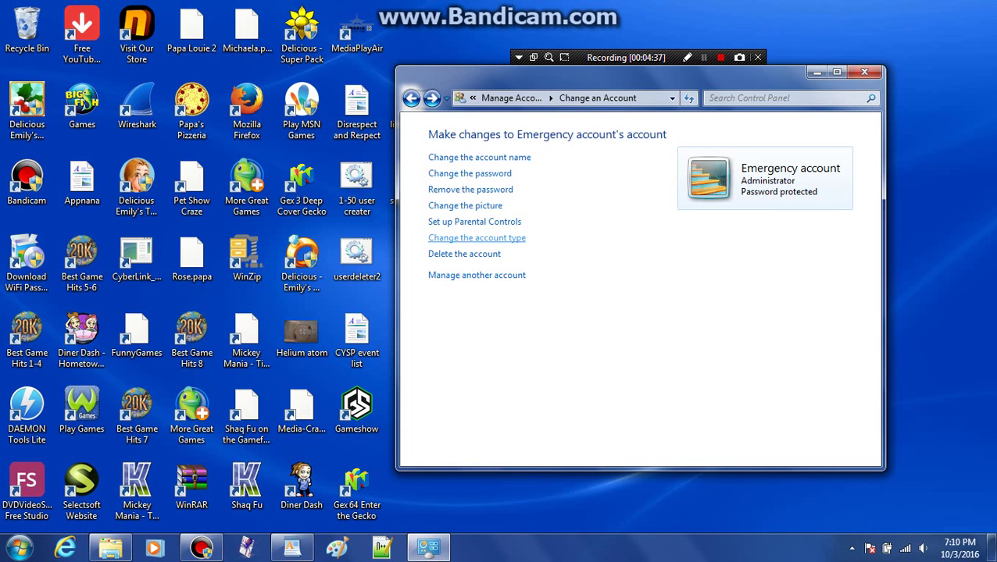
Step: Switch Emergency to Standard user, then change it back to Administrator
left_click(477, 237)
left_click(432, 270)
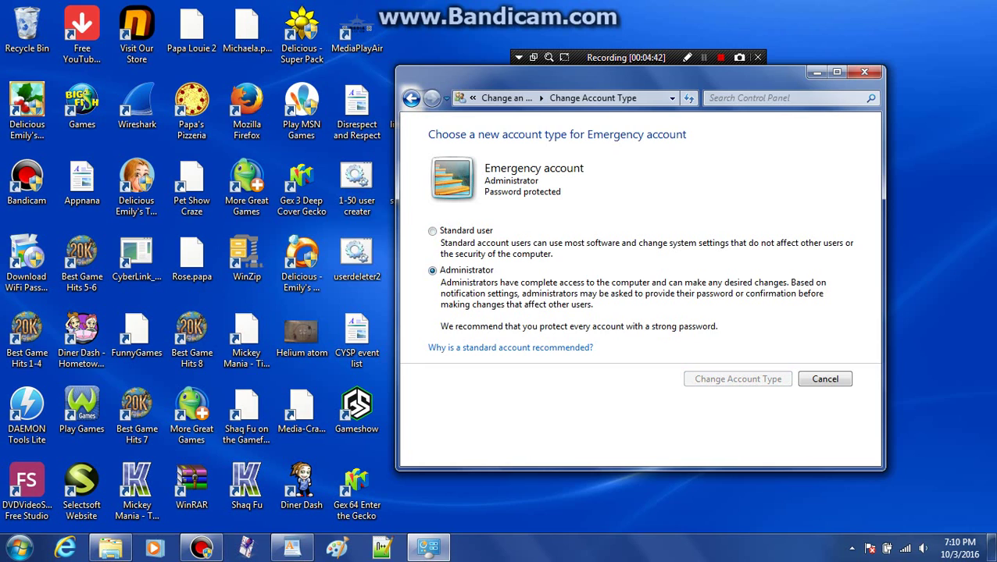
left_click(432, 230)
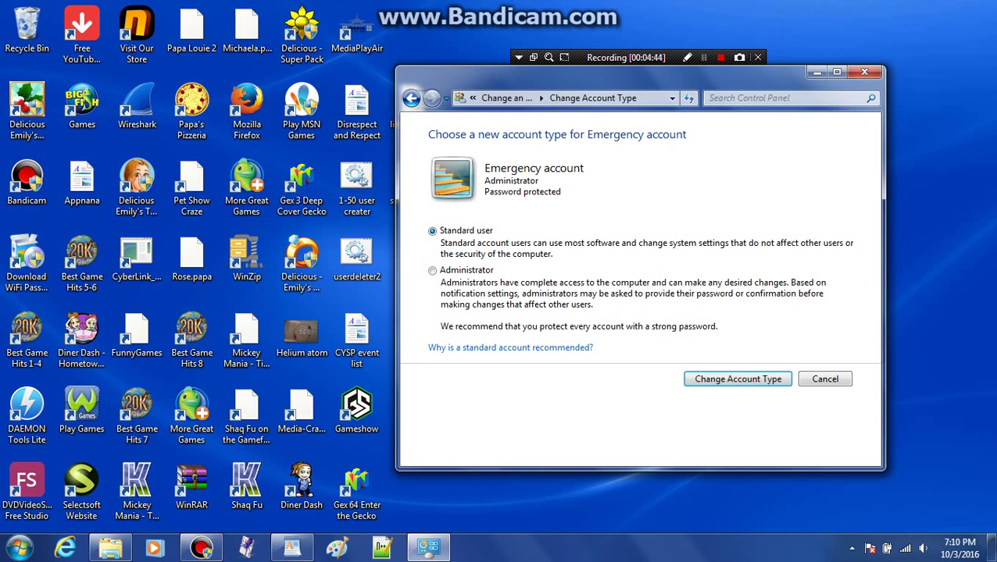
key("Return")
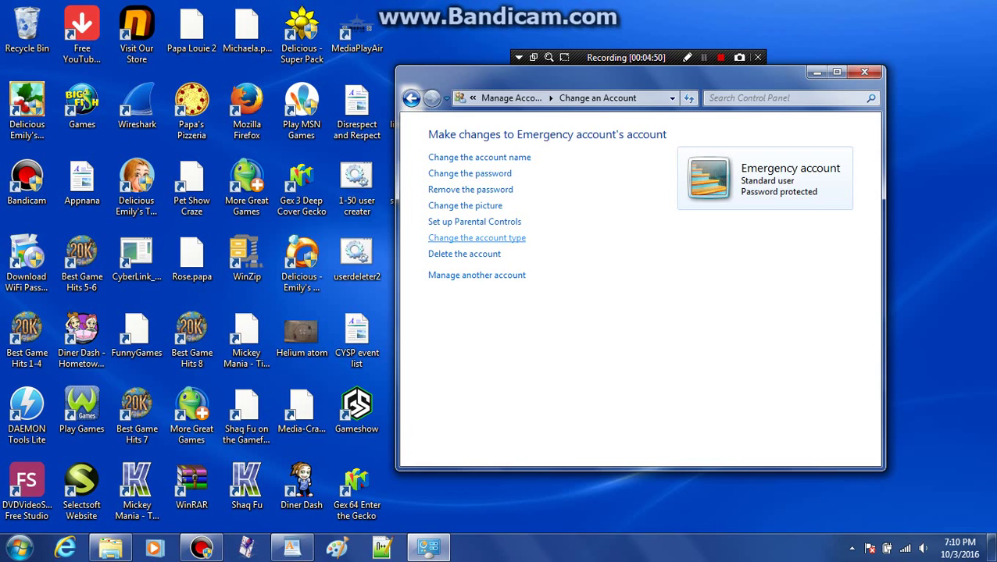
left_click(477, 237)
left_click(432, 271)
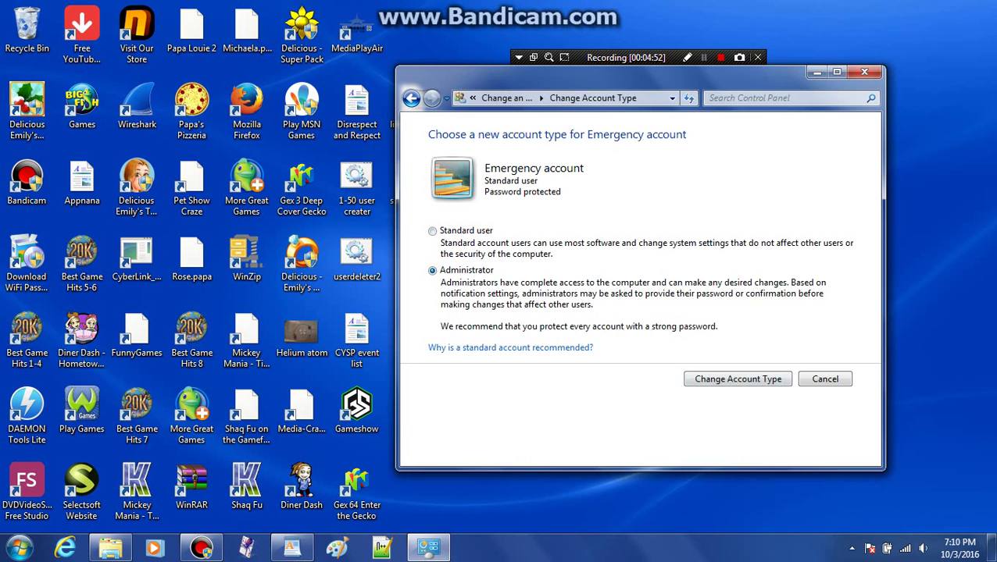
key("Return")
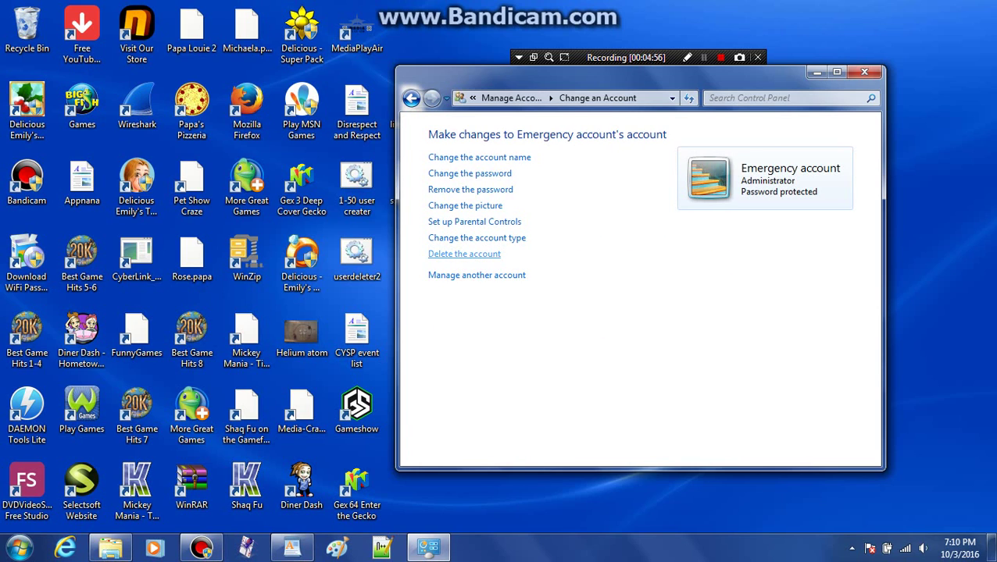
Step: Try deleting the Emergency account with its files and dismiss the cannot-delete message
left_click(464, 254)
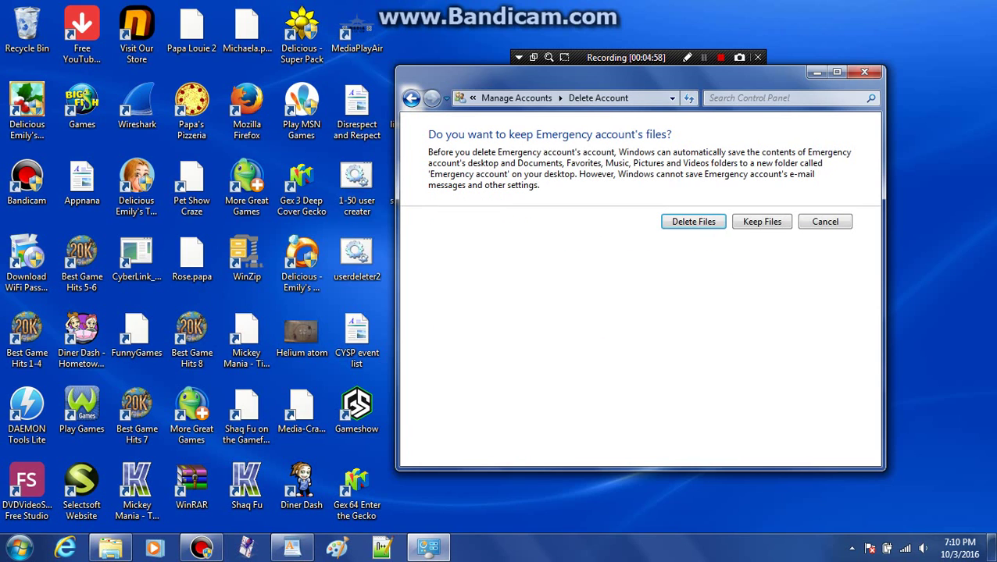
key("Return")
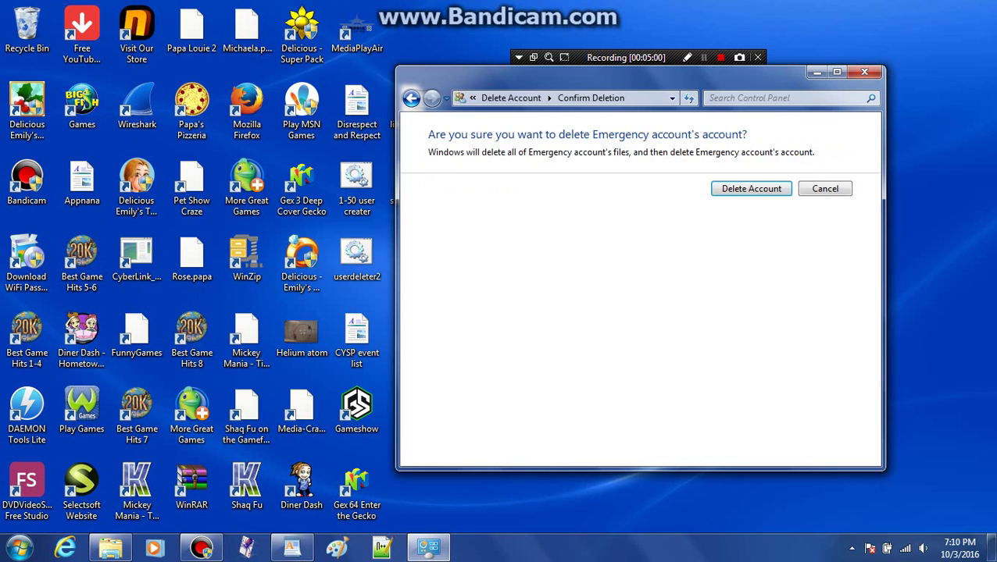
key("Return")
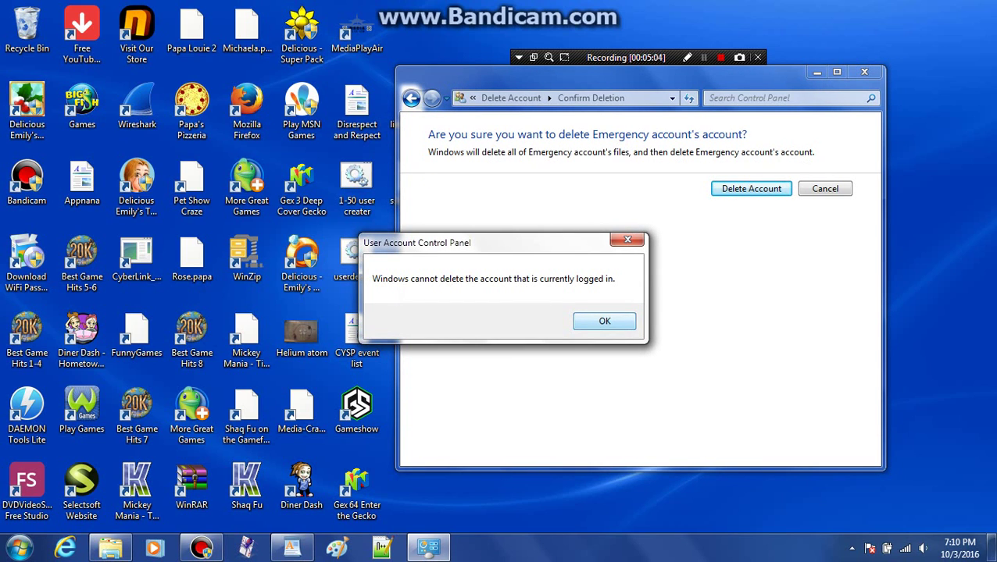
key("Return")
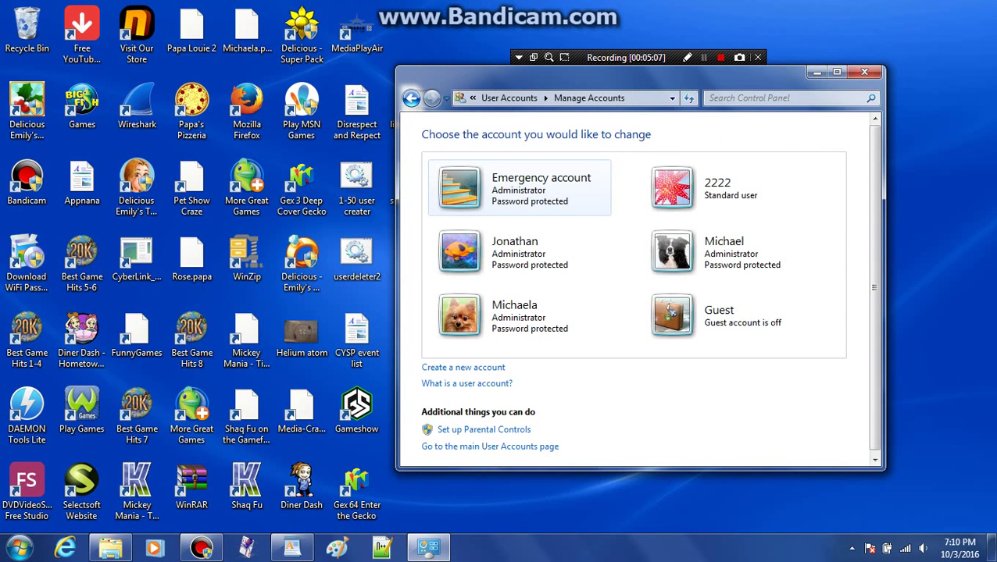
Step: Delete the 2222 account along with its files
left_click(703, 187)
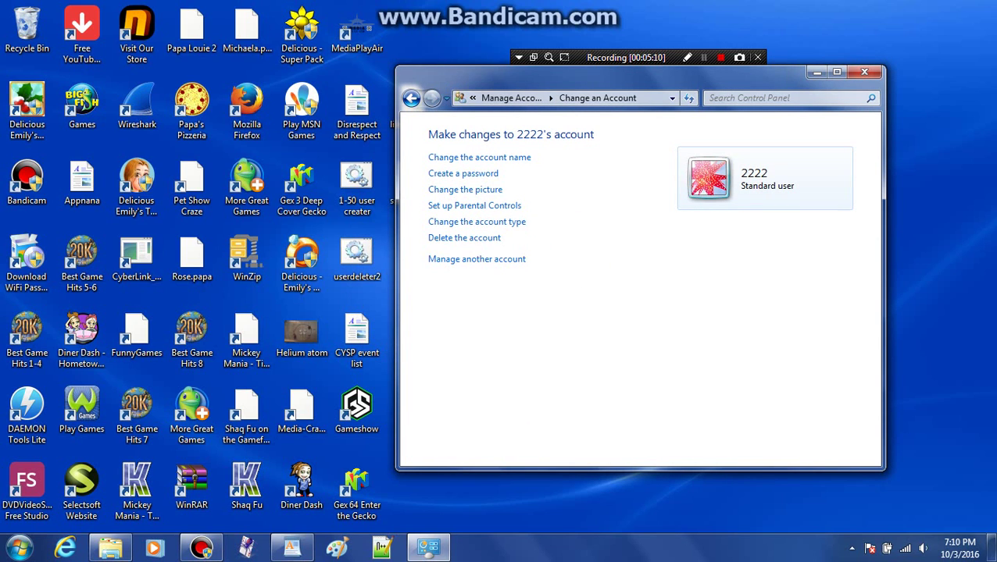
left_click(464, 237)
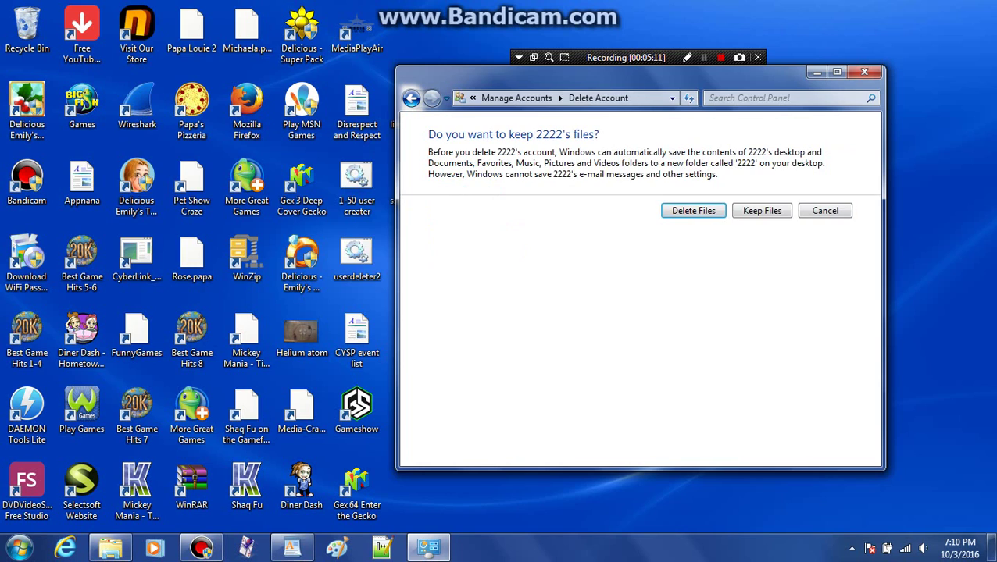
left_click(693, 210)
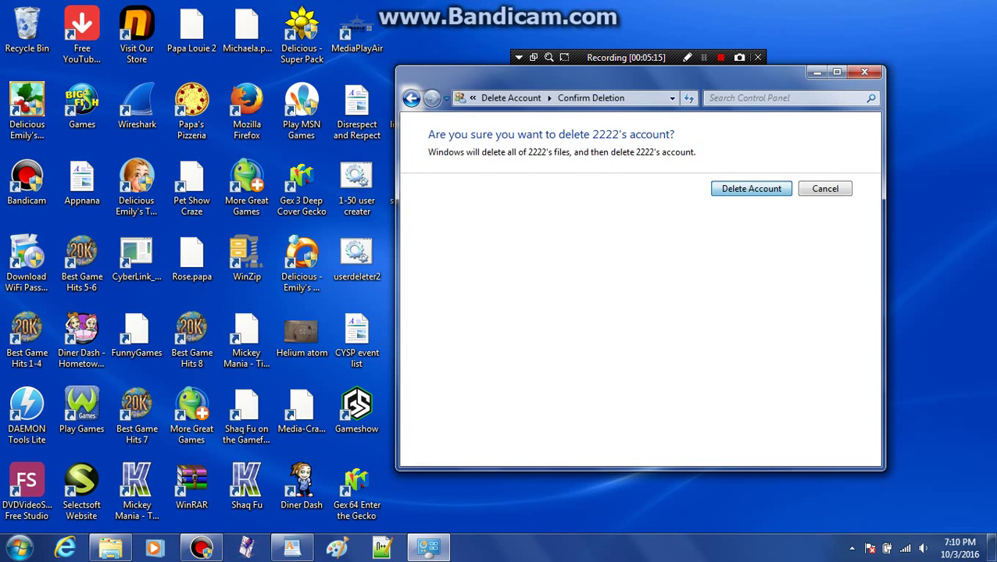
key("Return")
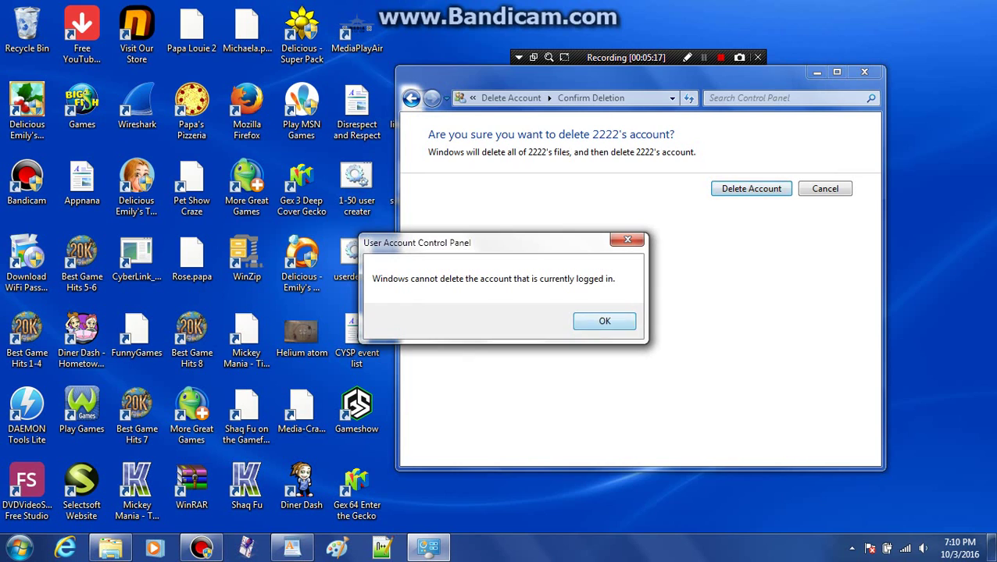
key("Return")
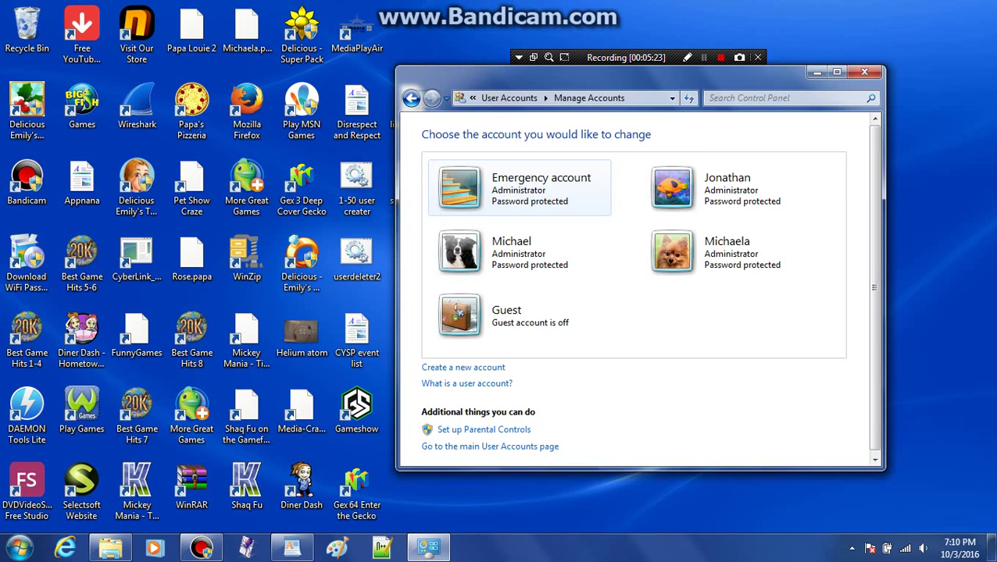
Step: Set the Emergency account type to Standard user using the keyboard
key("Return")
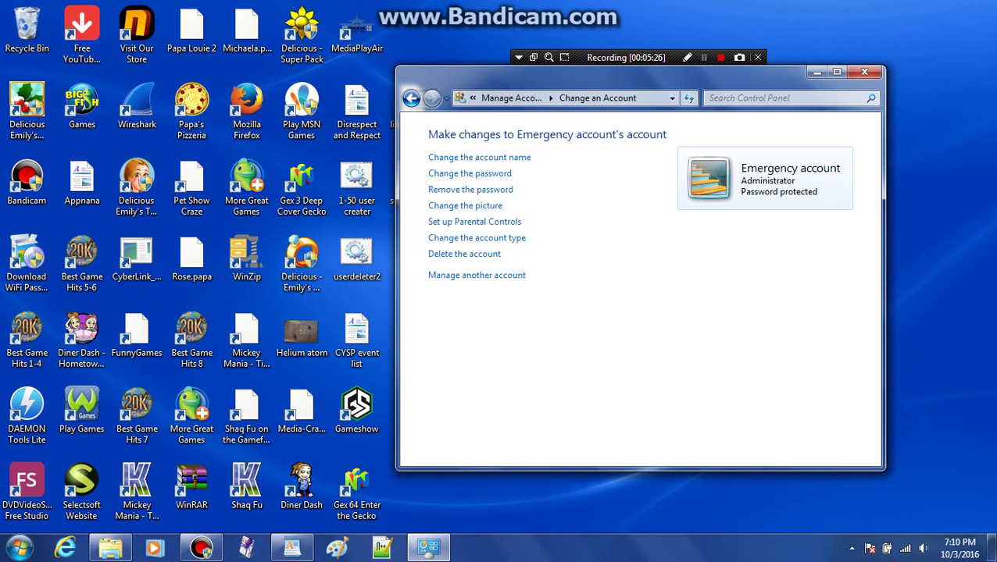
key("Tab")
key("Return")
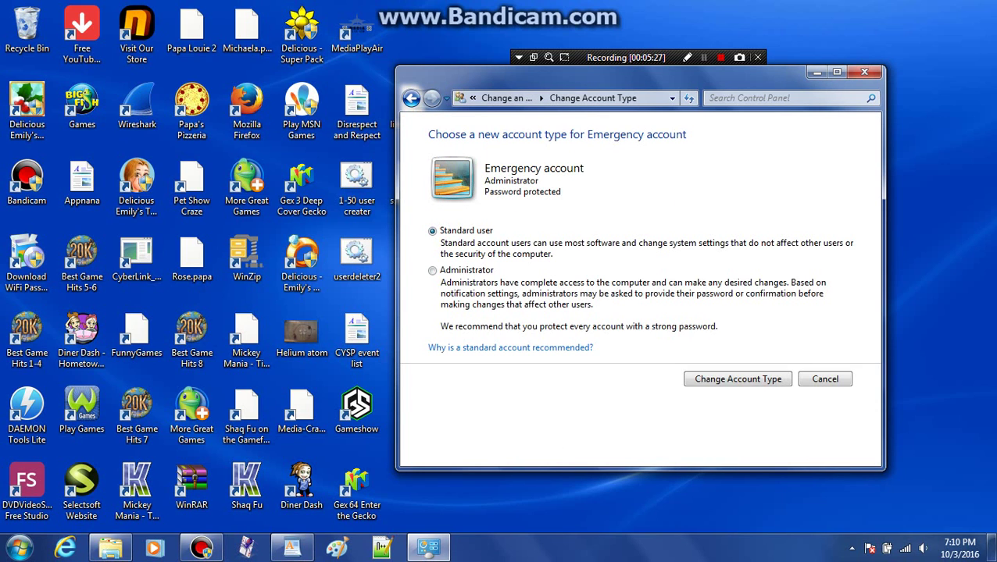
key("Down")
key("Up")
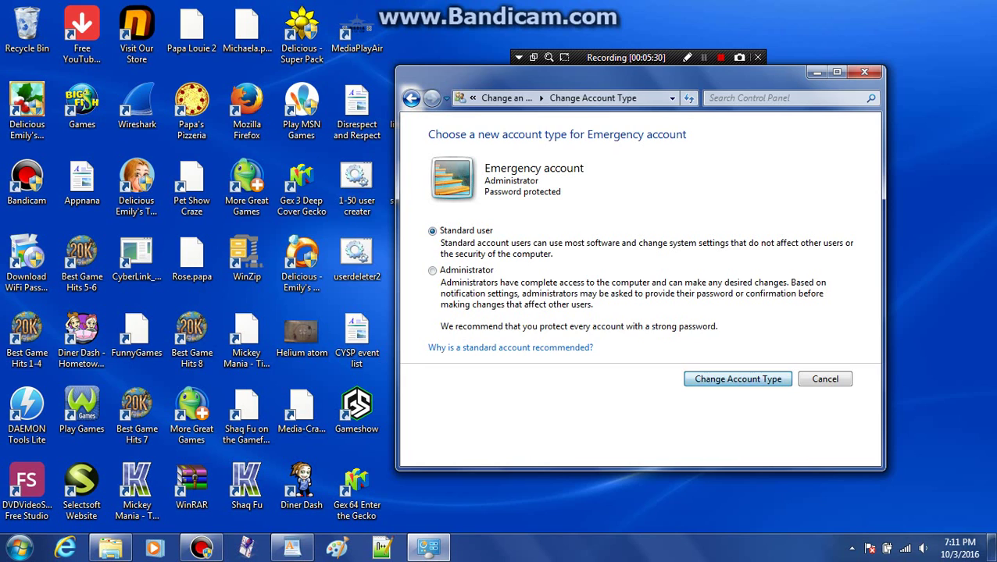
key("Return")
Step: Retry deleting the Emergency account and dismiss the refusal message
key("Tab")
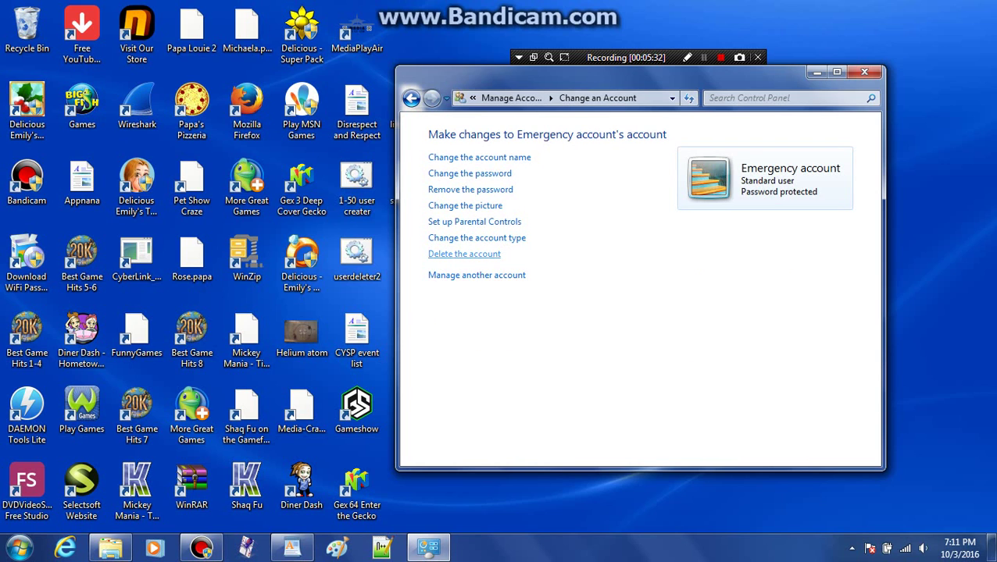
key("Return")
key("Return")
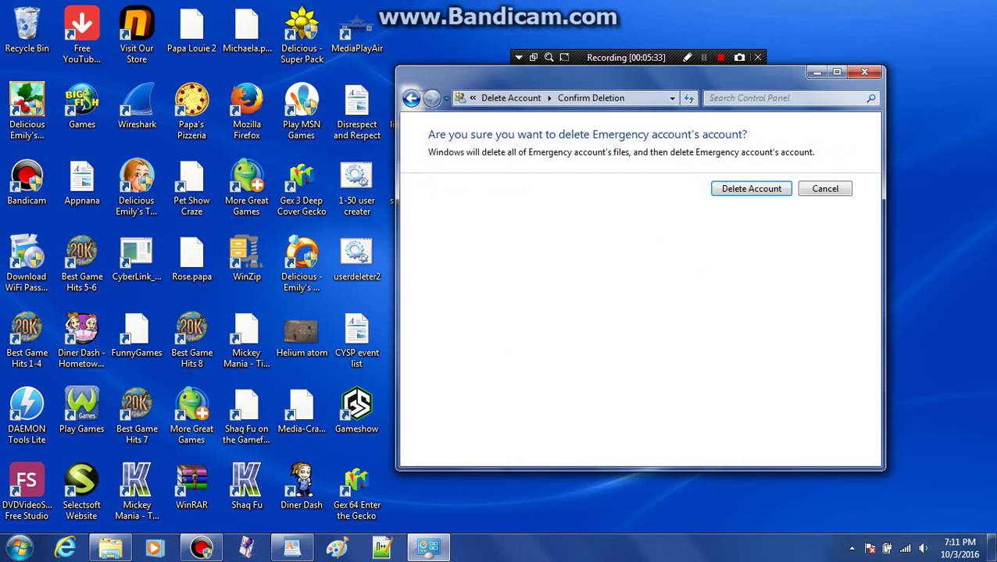
key("Return")
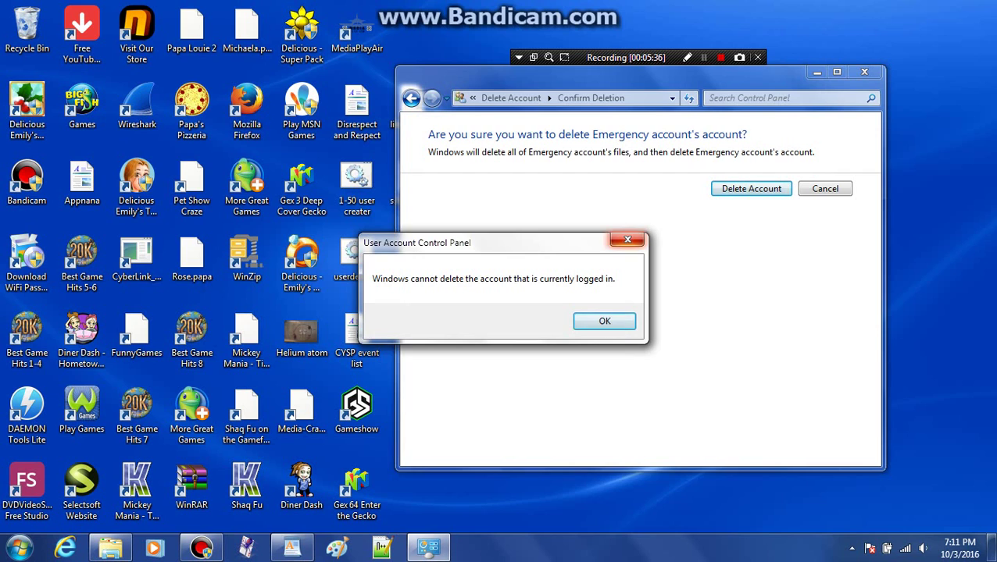
key("Return")
Step: Close the account management window
key("super")
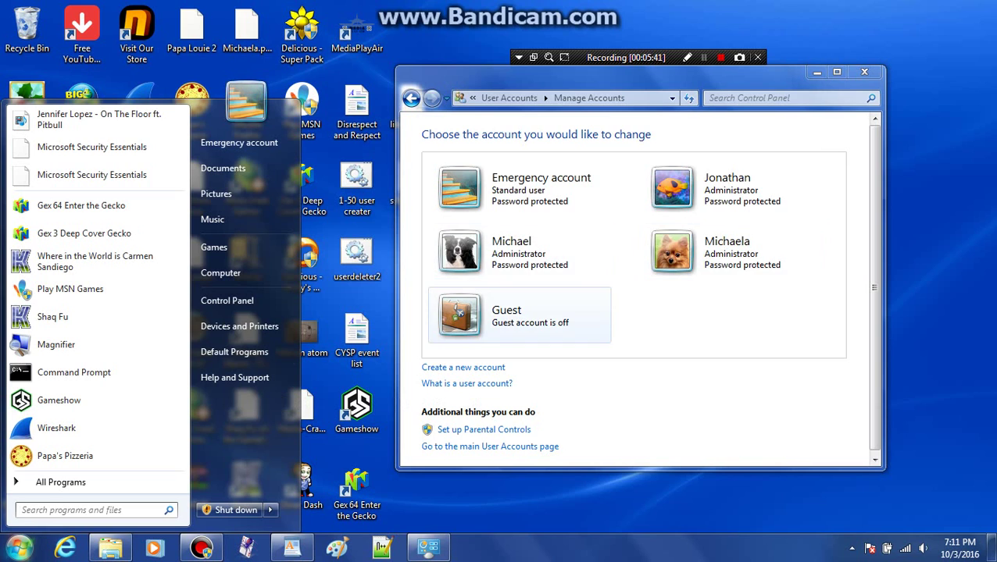
key("Escape")
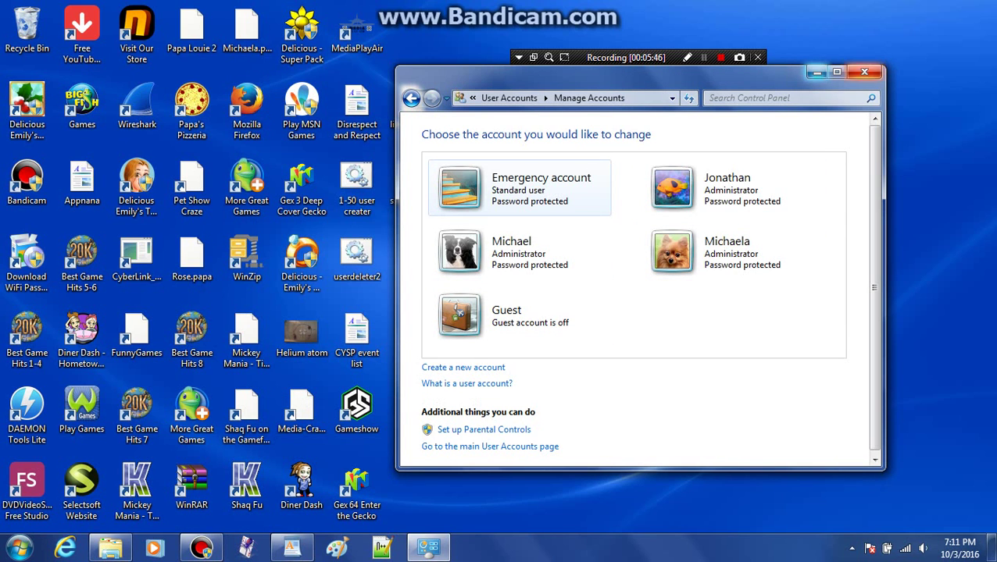
left_click(864, 72)
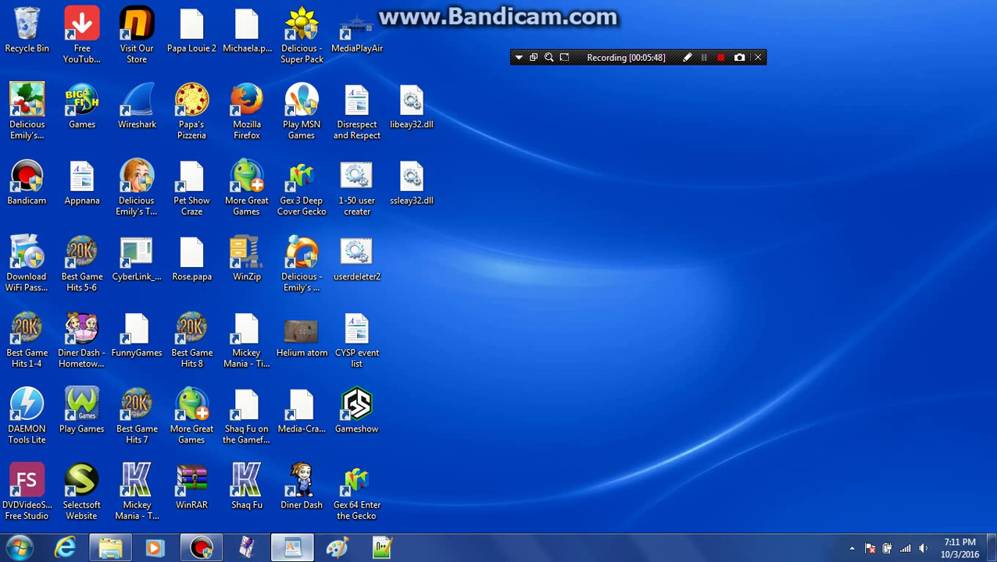
Step: In WordPad, add 'There. That is how you make an account and use all of the features.' below the notes
left_click(292, 548)
scroll(492, 313, "down", 3)
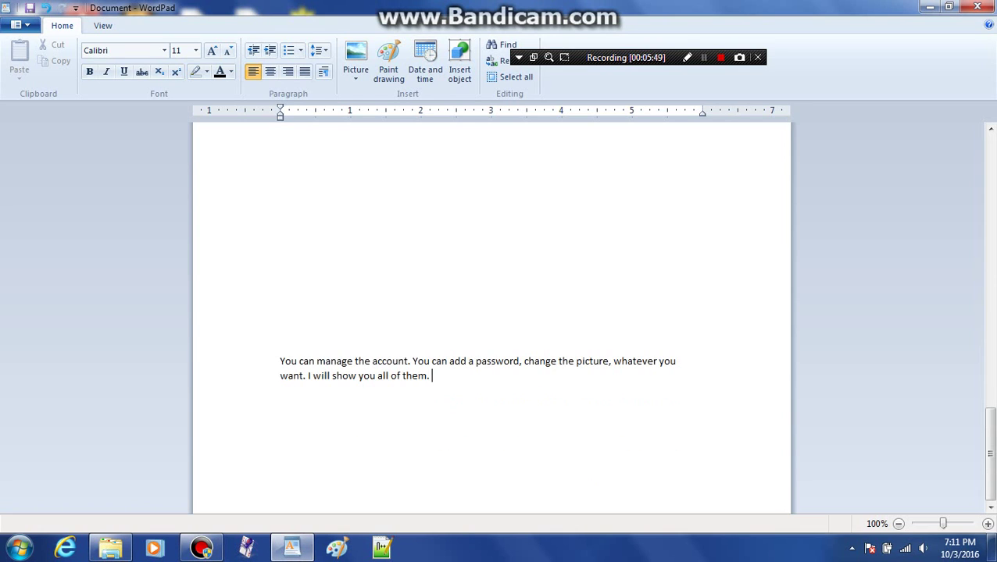
left_click(280, 496)
key("Return")
key("Return")
key("Return")
key("Return")
key("Return")
key("Return")
key("Return")
key("Return")
key("Return")
key("Return")
key("Return")
key("Return")
key("Return")
key("Return")
key("Return")
key("Return")
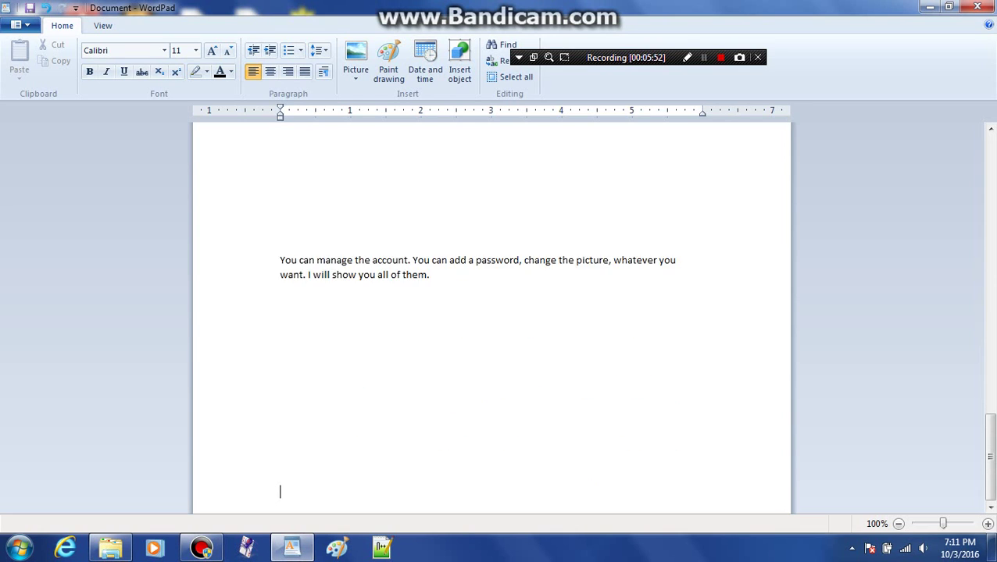
type("There")
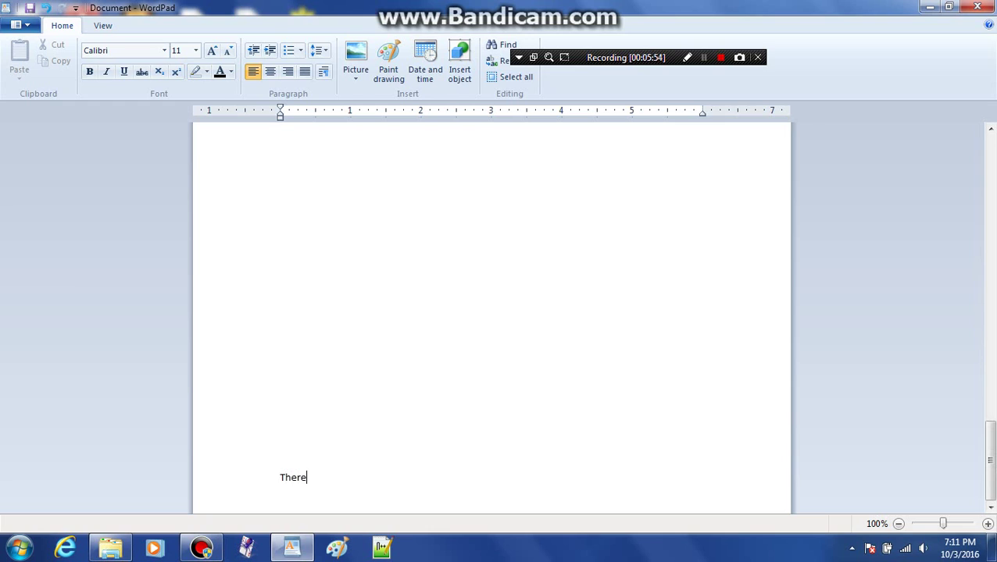
type(". That is how you make an ")
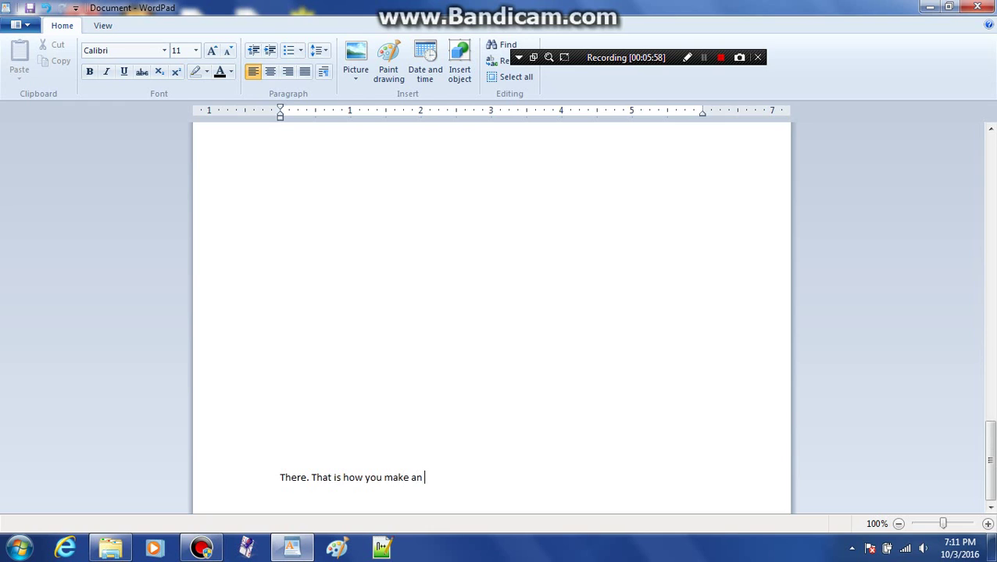
type("account and use all of the")
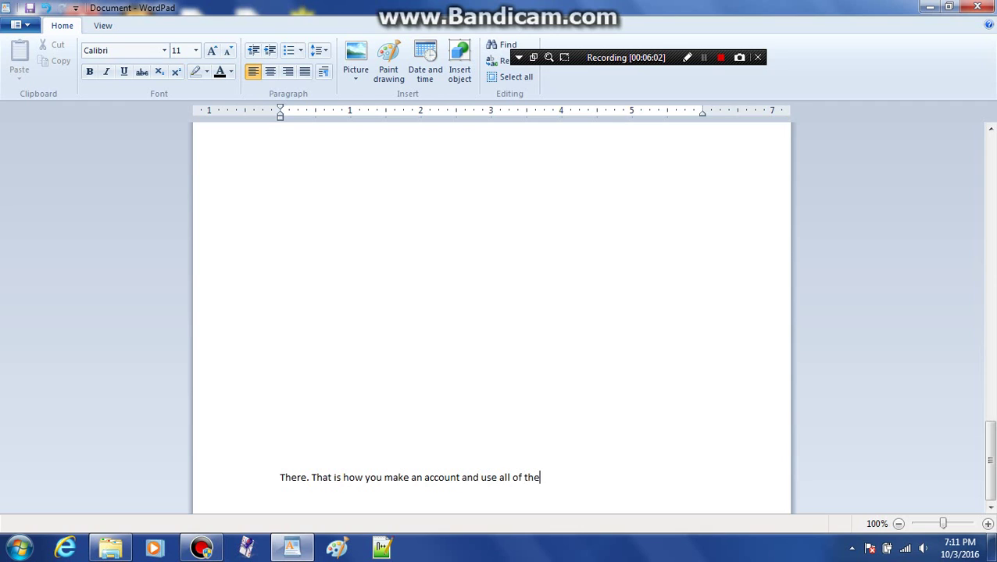
type(" features.")
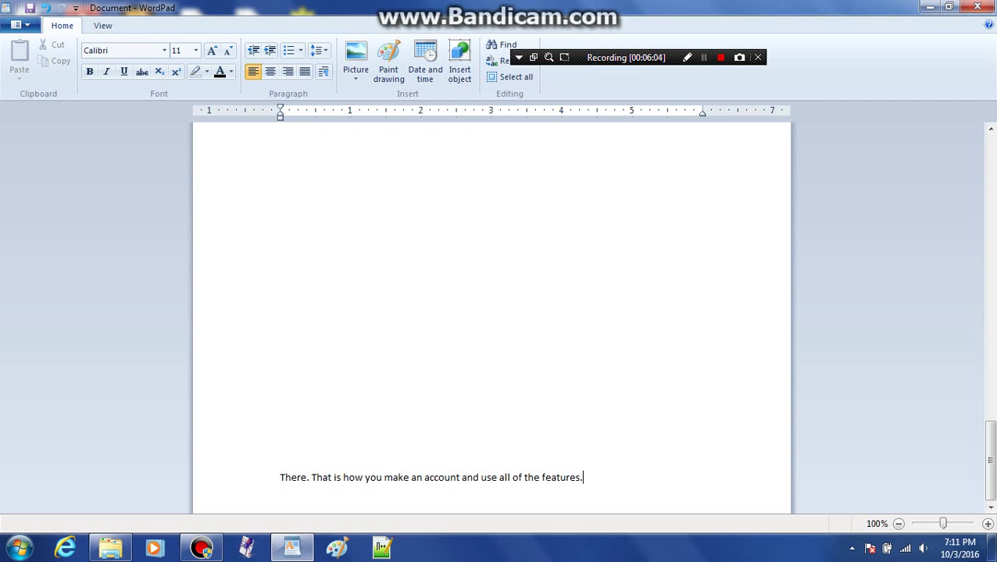